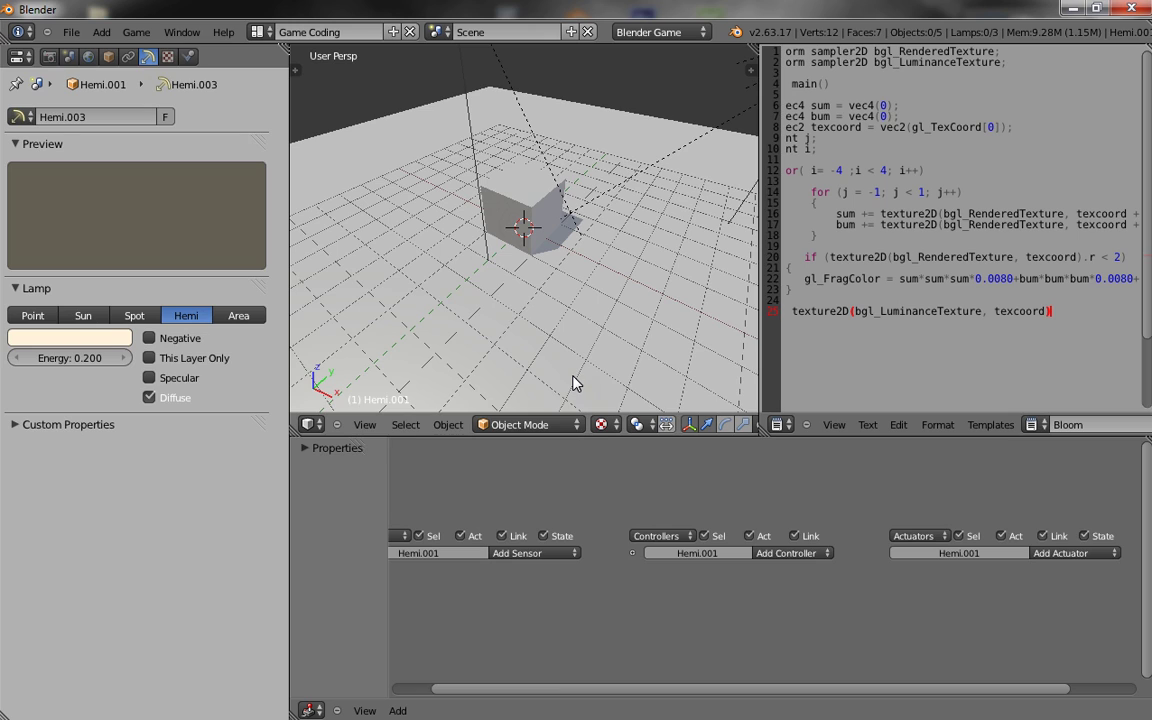
right_click(544, 238)
click(436, 577)
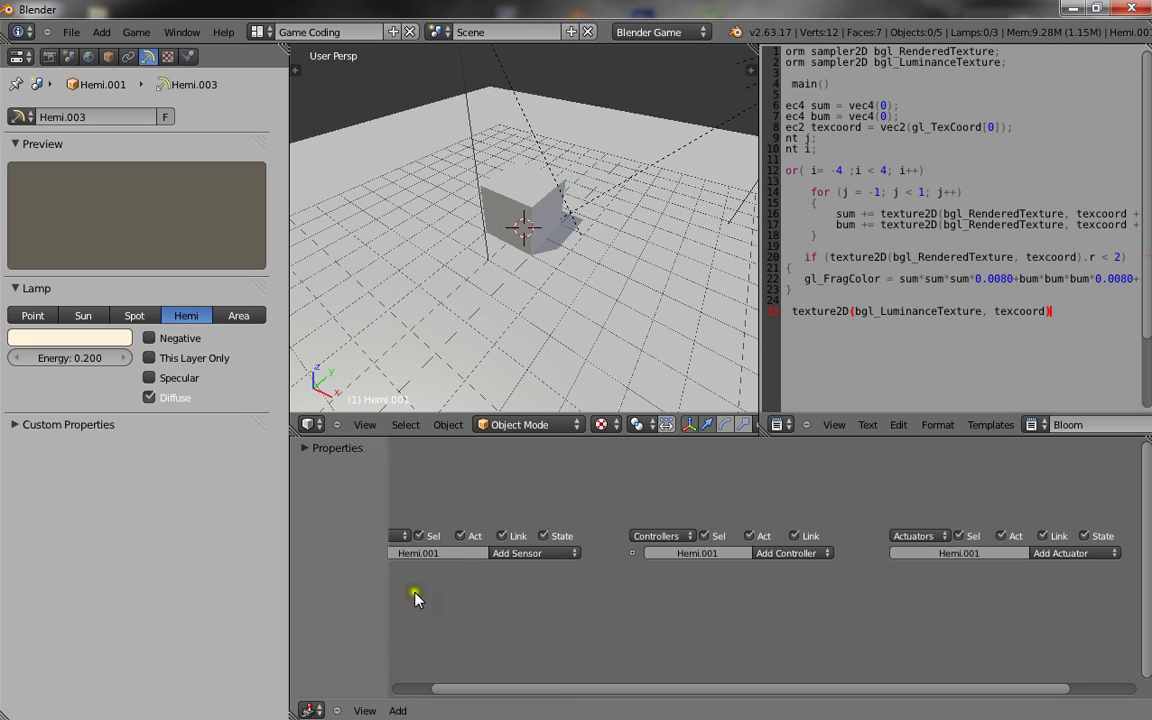
middle_drag(416, 598, 571, 584)
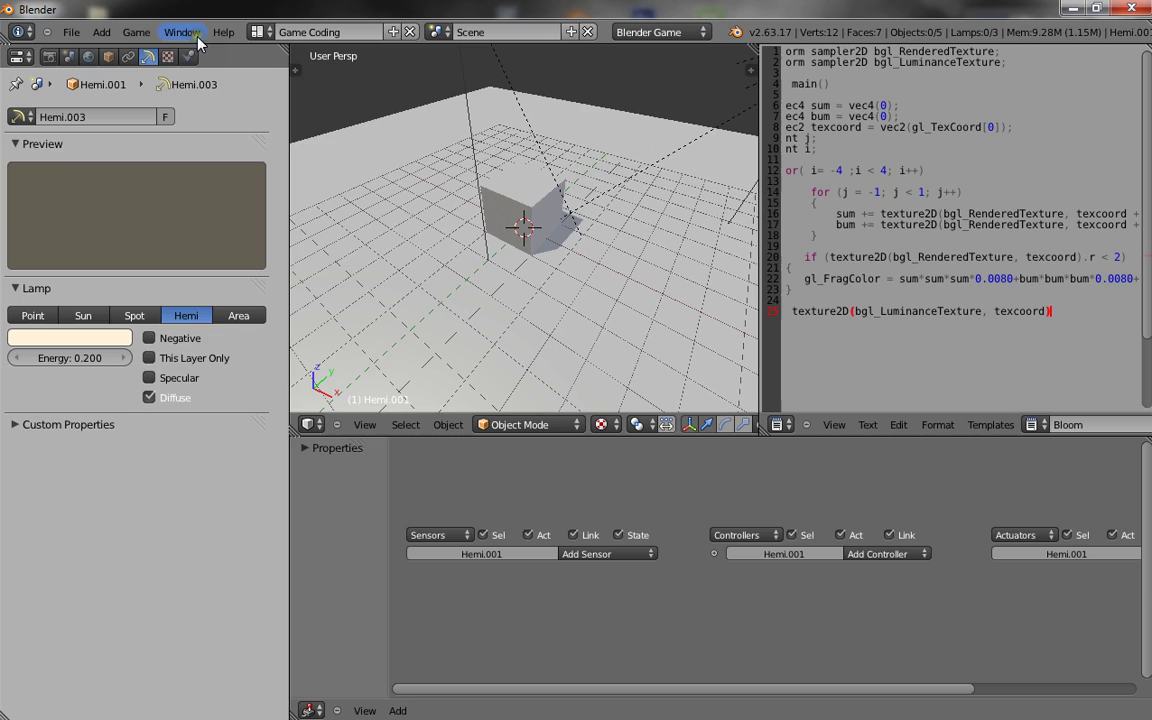
Step: Switch the screen layout to View
click(68, 34)
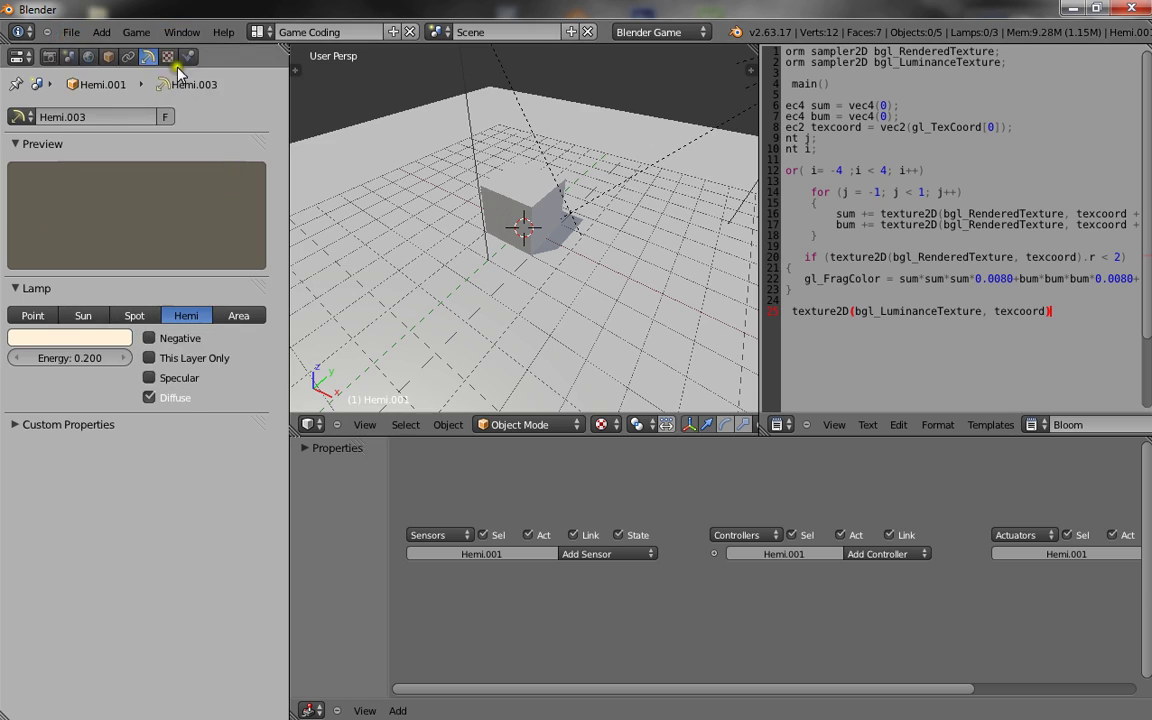
click(258, 31)
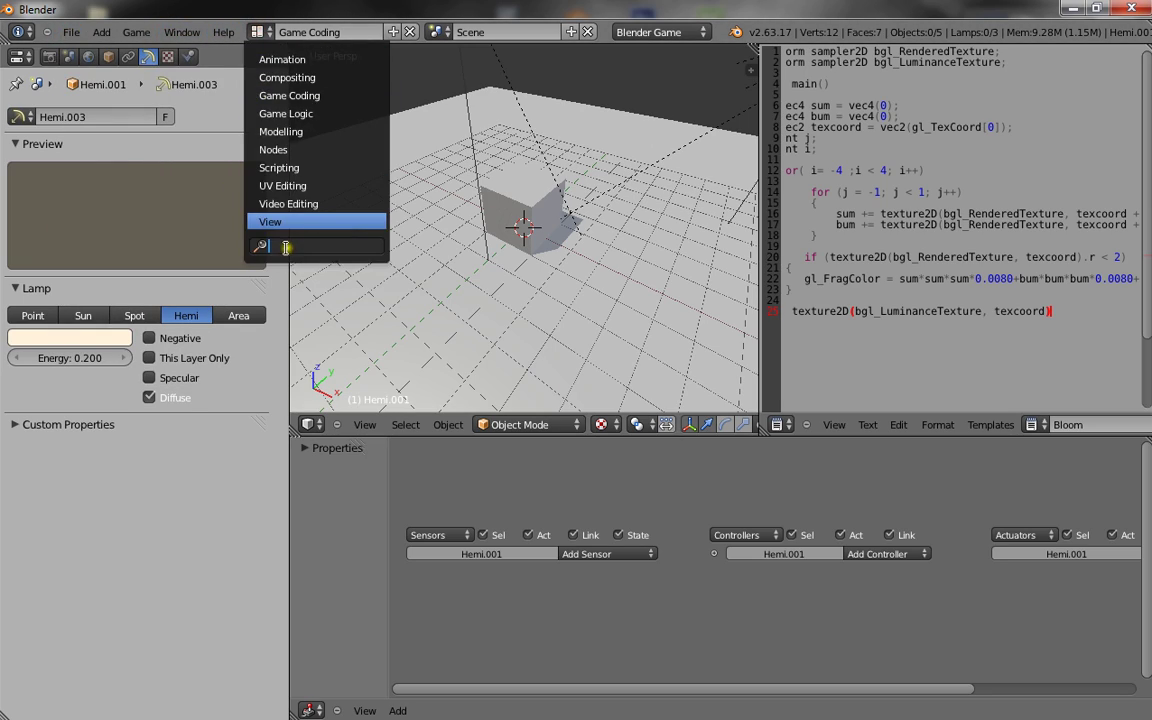
click(290, 218)
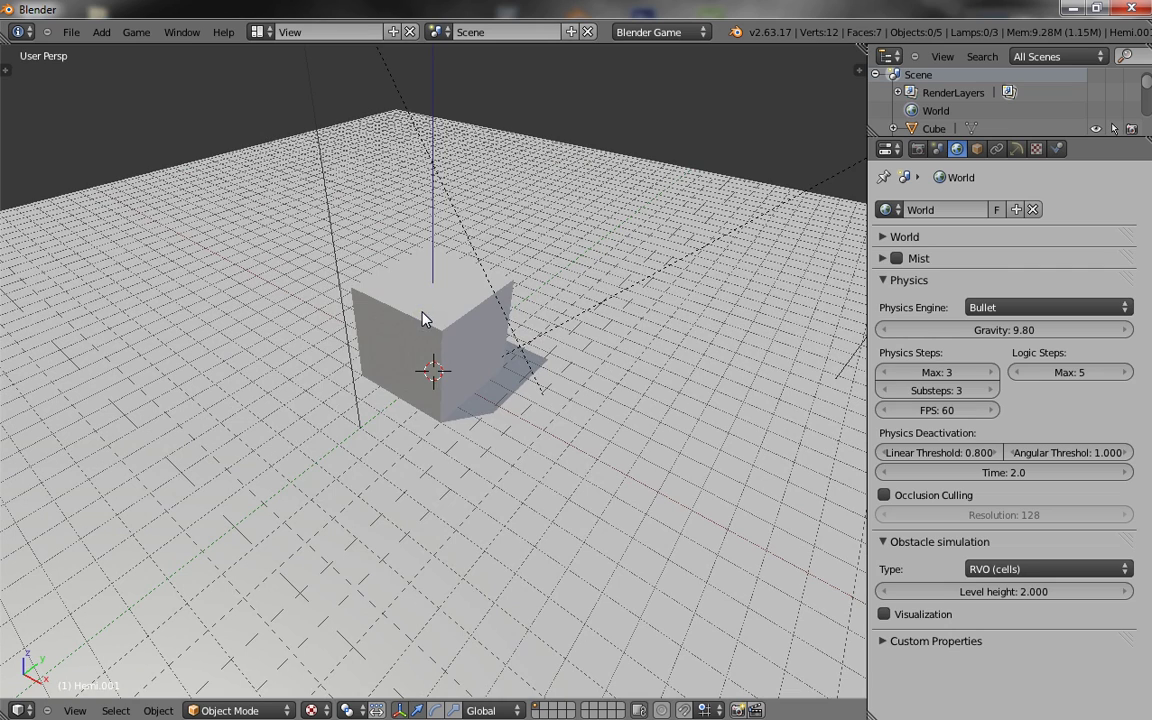
Step: Add an Empty, raise it slightly and move it along the X axis well away from the grey cube
key(shift+a)
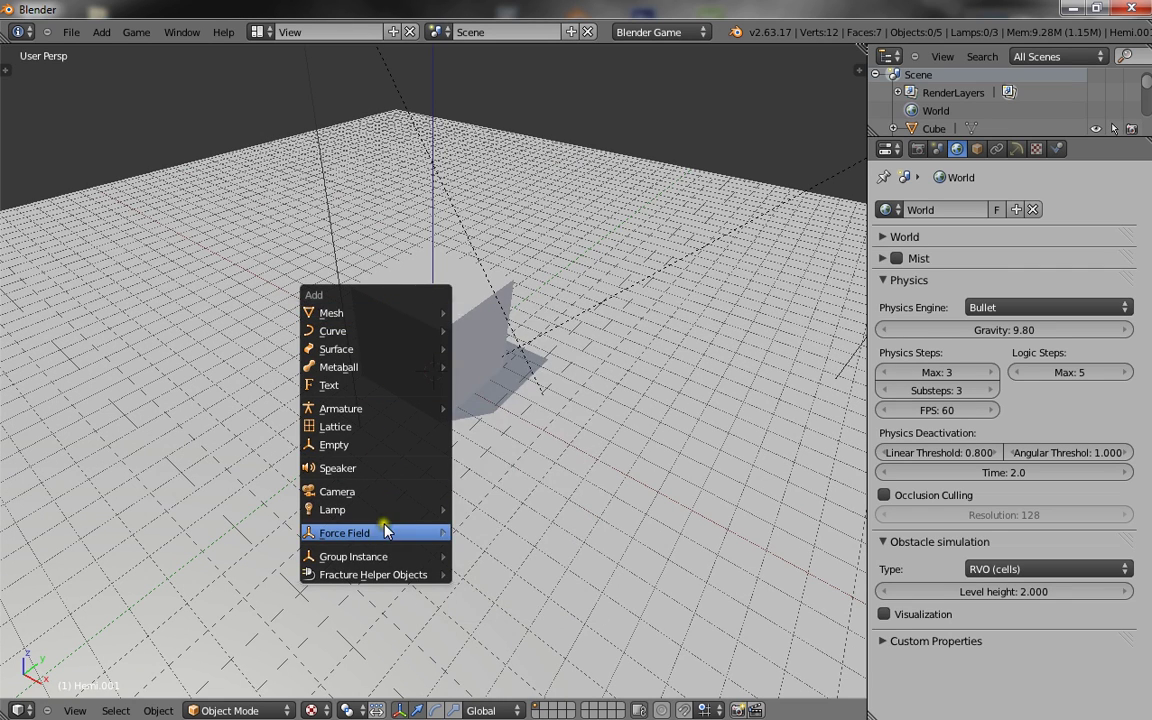
click(379, 455)
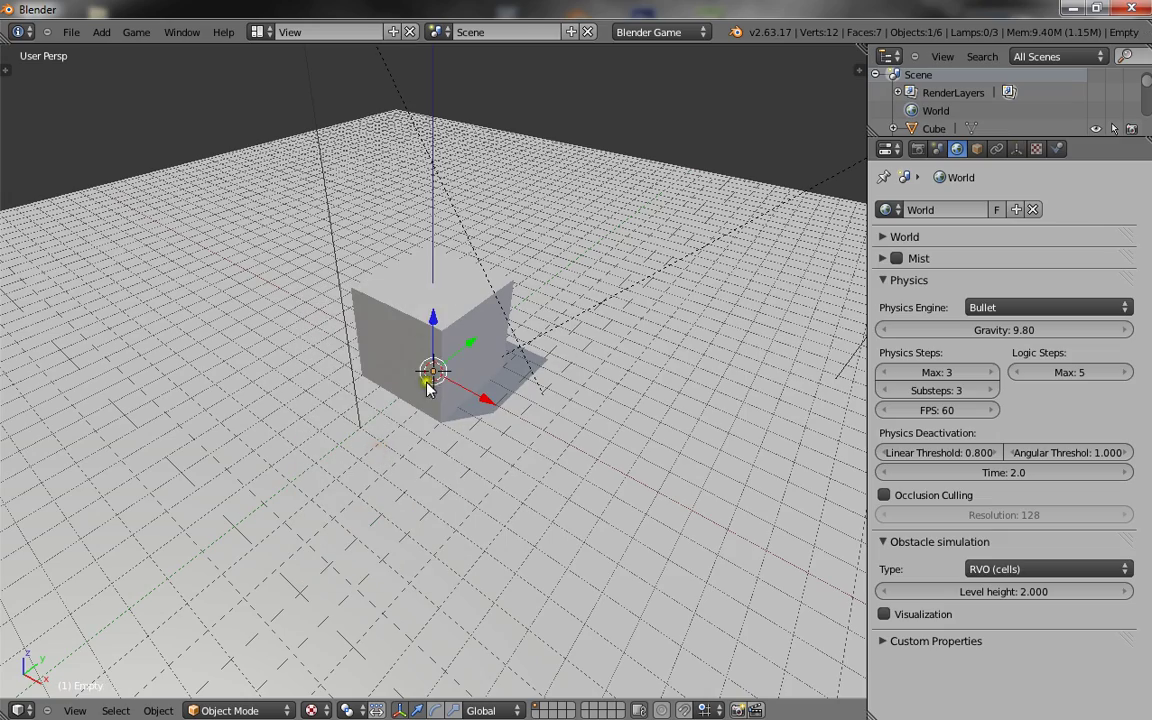
drag(431, 322, 439, 282)
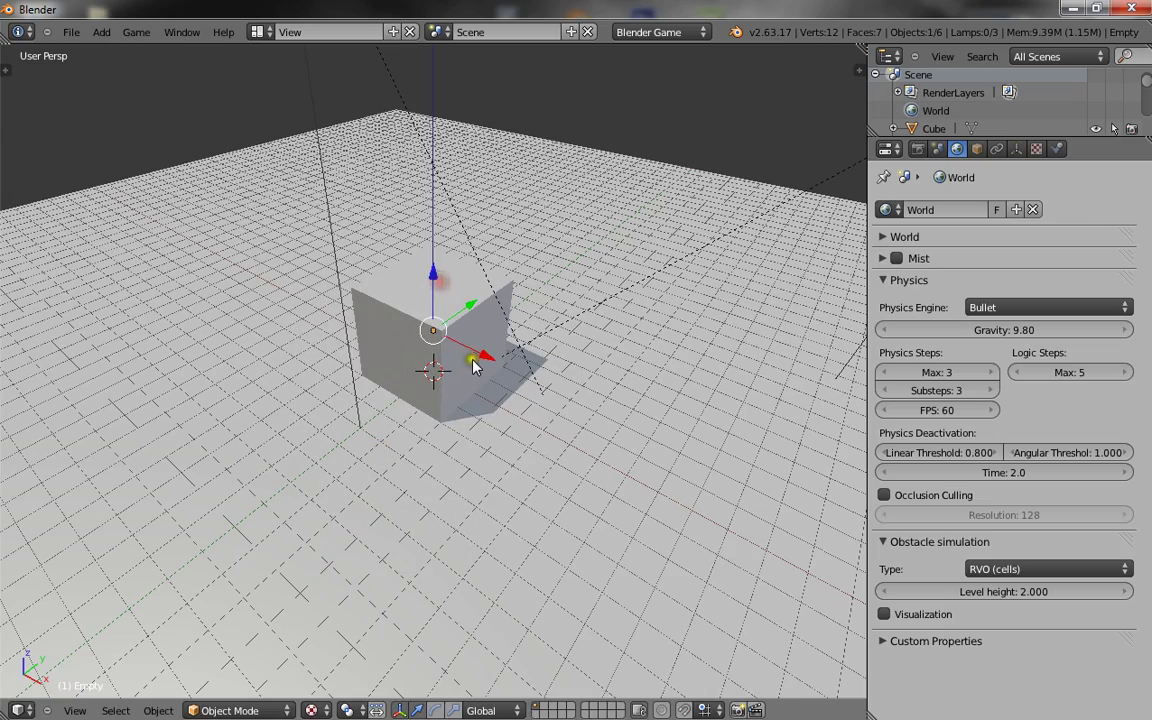
drag(479, 362, 667, 443)
scroll(540, 480, down, 3)
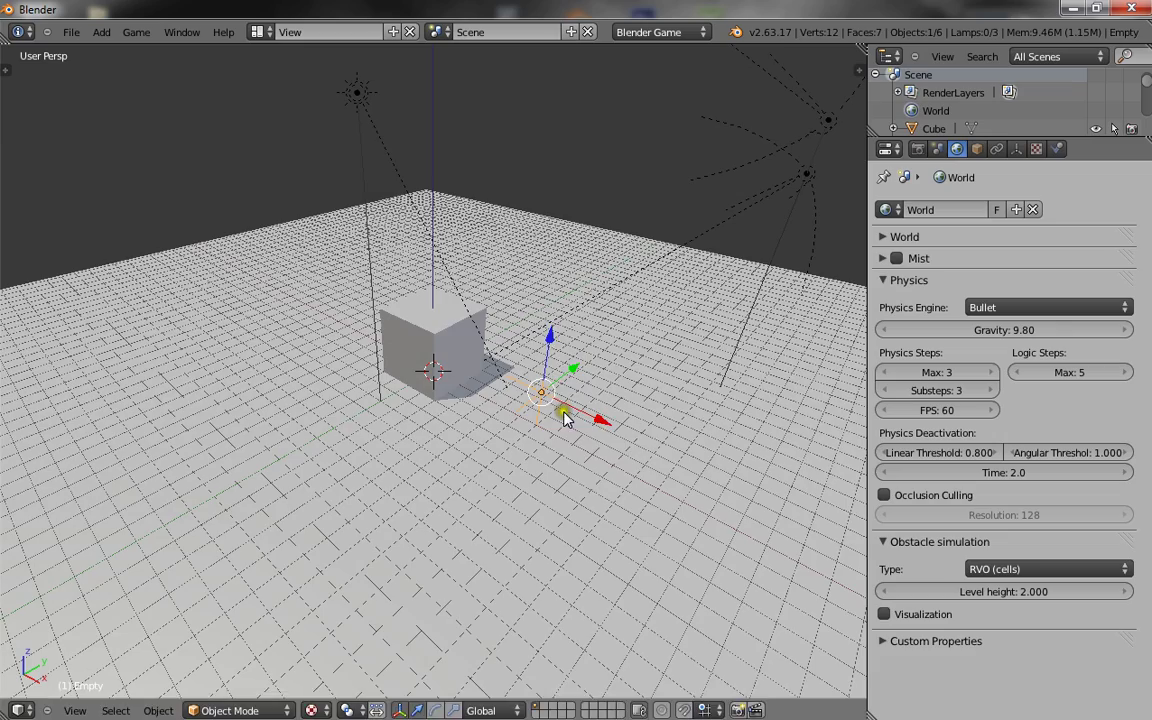
drag(564, 411, 697, 478)
middle_drag(697, 472, 406, 482)
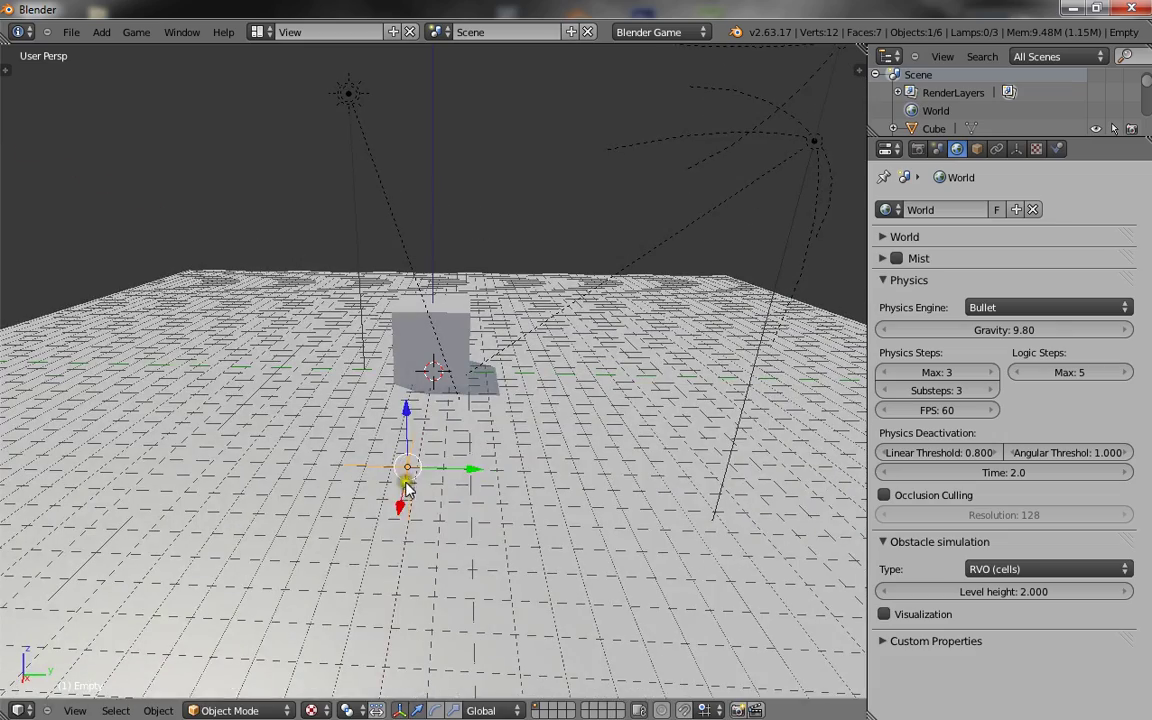
drag(400, 505, 365, 598)
Step: Rename the grey cube on the plane as Player
right_click(428, 340)
scroll(497, 374, up, 4)
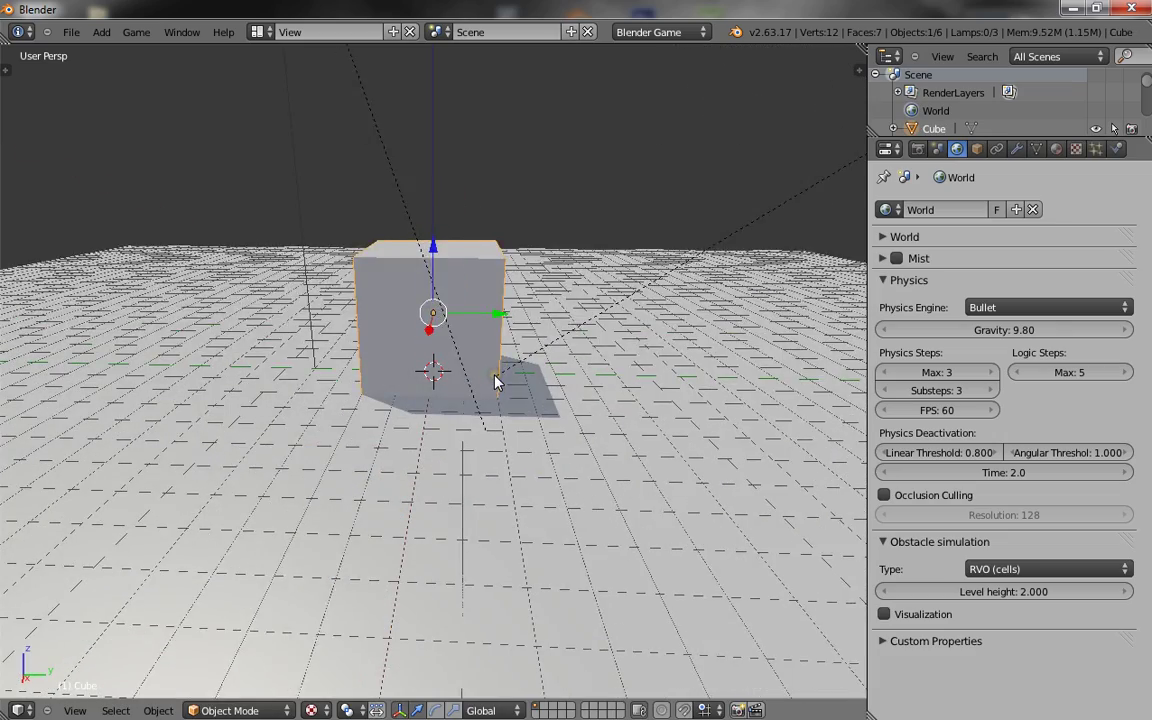
key(n)
scroll(363, 398, down, 4)
middle_drag(363, 398, 301, 422)
scroll(525, 398, down, 3)
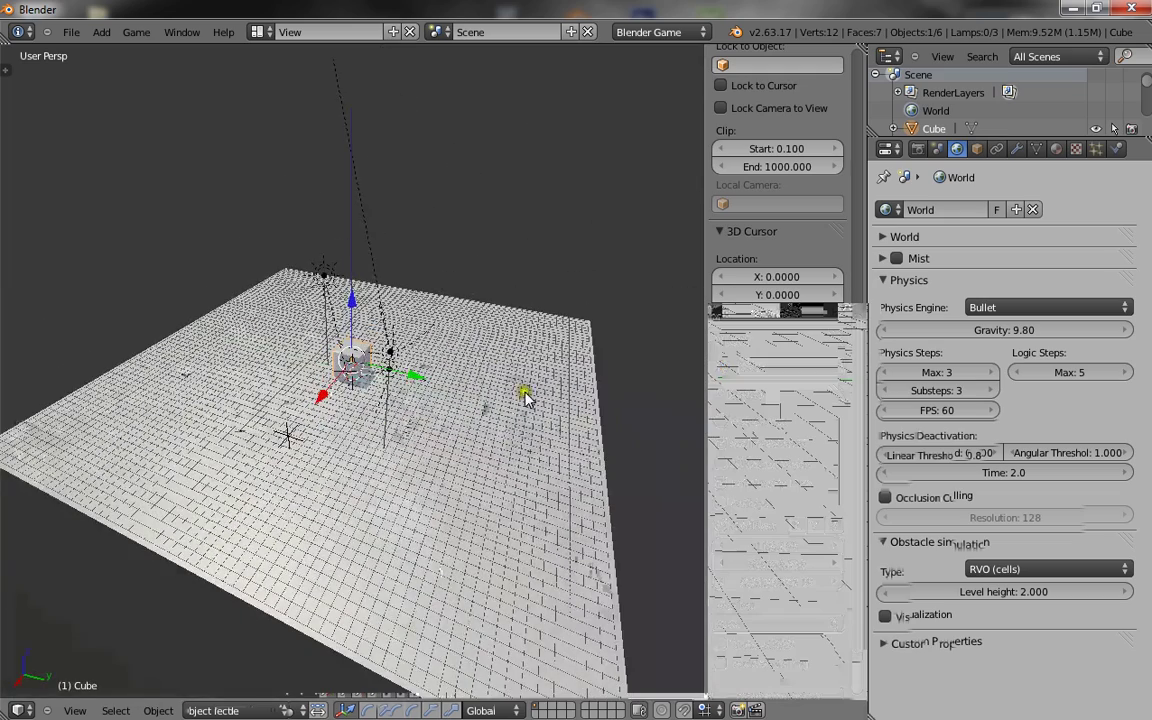
scroll(526, 396, down, 2)
scroll(746, 545, down, 3)
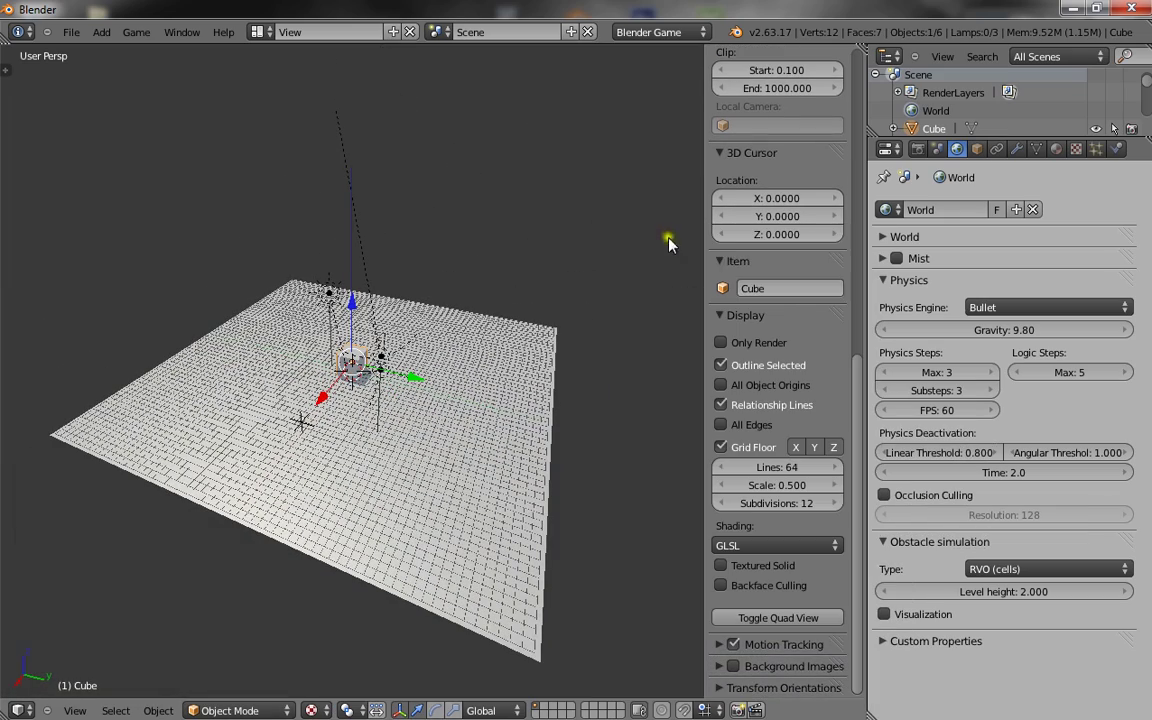
click(775, 288)
text(Player)
click(807, 245)
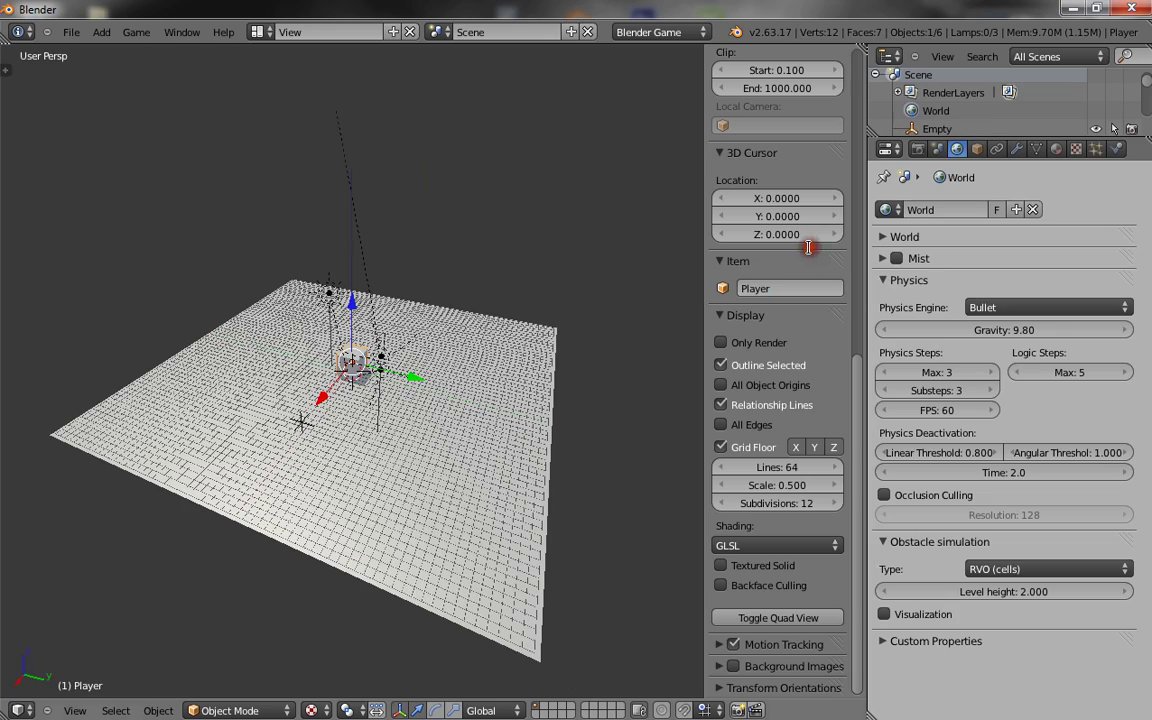
key(n)
Step: Add a second mesh cube and raise it along the Z axis until it floats above the Player cube
scroll(563, 326, up, 3)
key(shift+a)
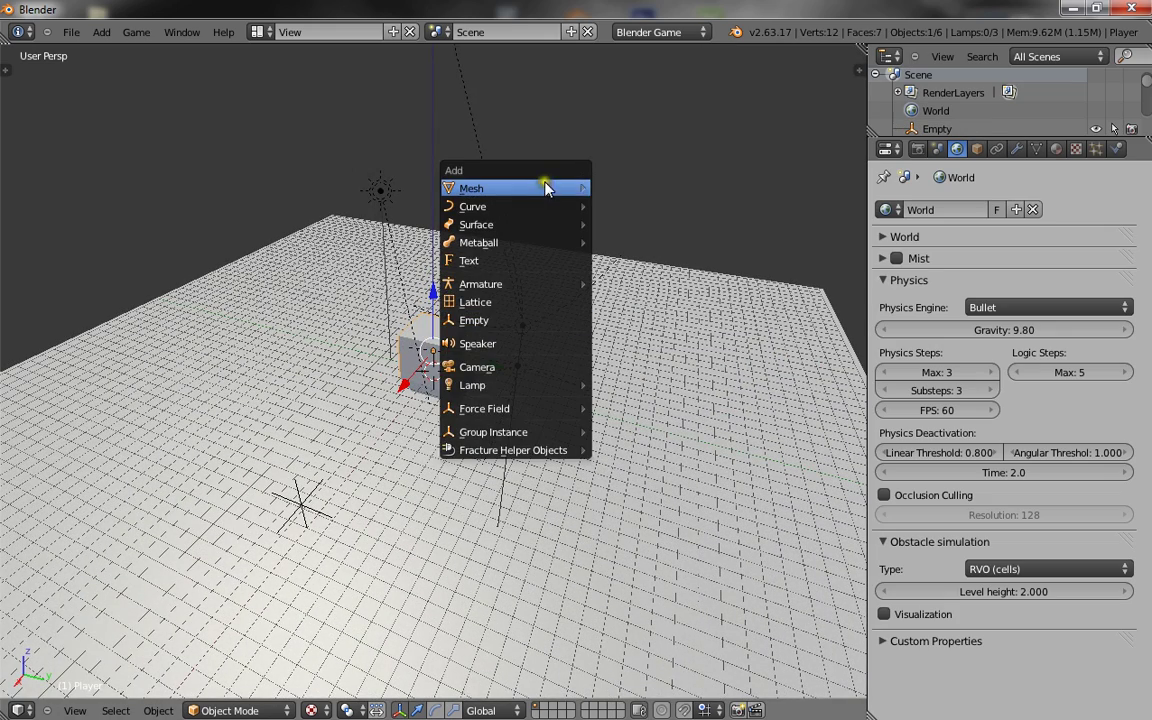
mouse_move(545, 187)
click(610, 209)
drag(432, 322, 440, 250)
scroll(483, 332, up, 4)
key(shift+a)
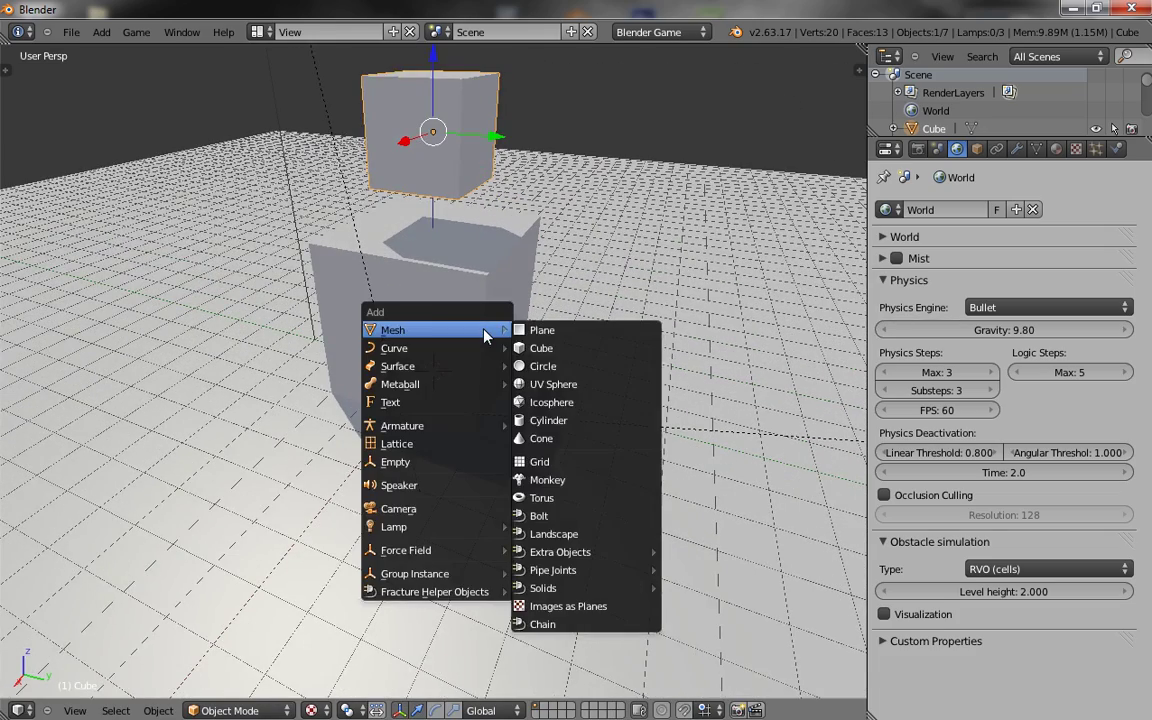
Step: Create a new material on the floating cube and name it Red
click(1056, 149)
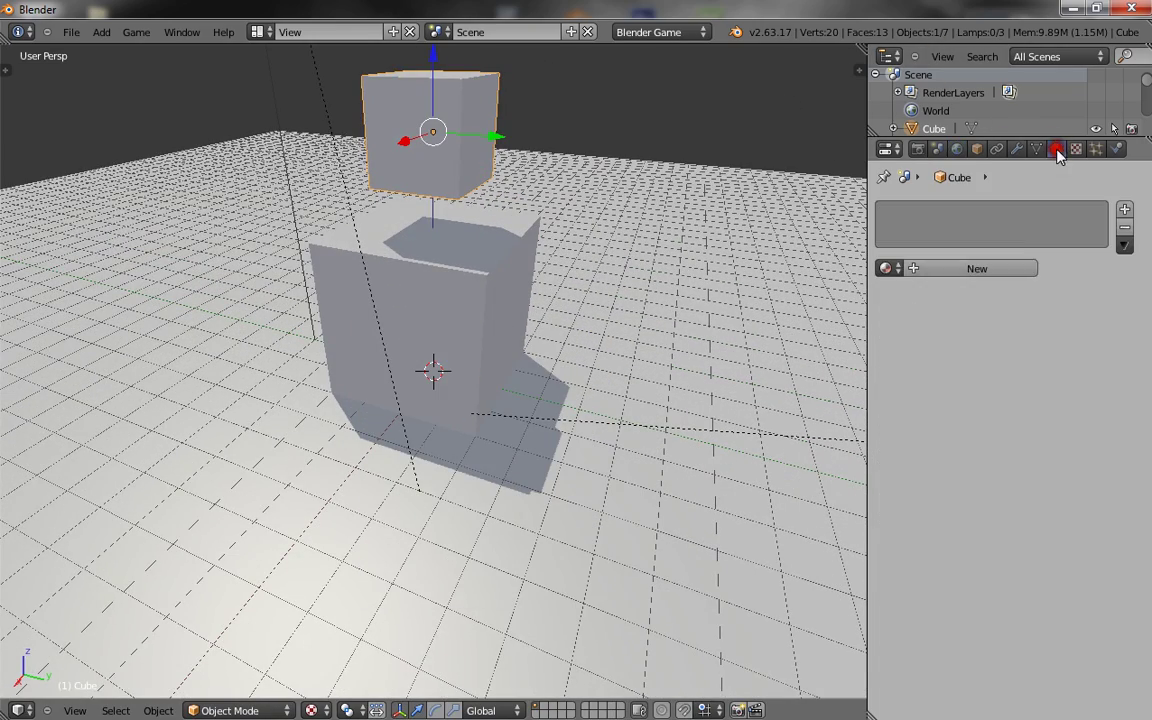
click(974, 266)
click(945, 268)
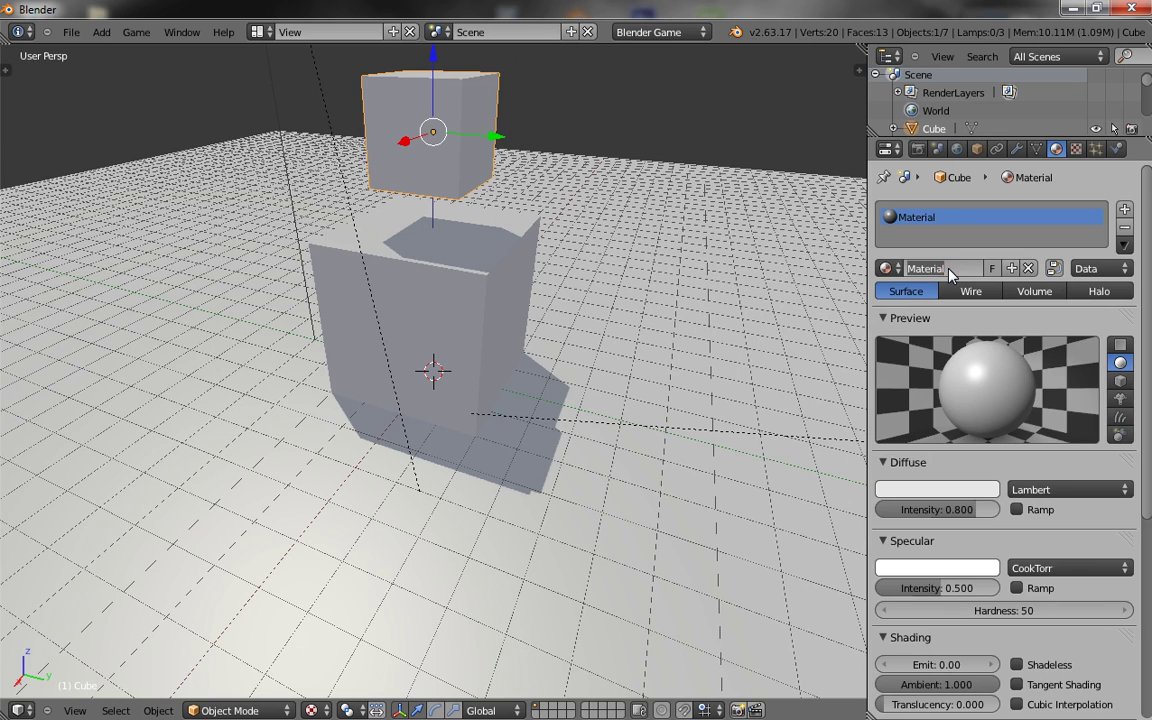
text(Red)
key(Return)
Step: Set the Red material's diffuse colour to pure red and its Emit value to 0.24
click(938, 489)
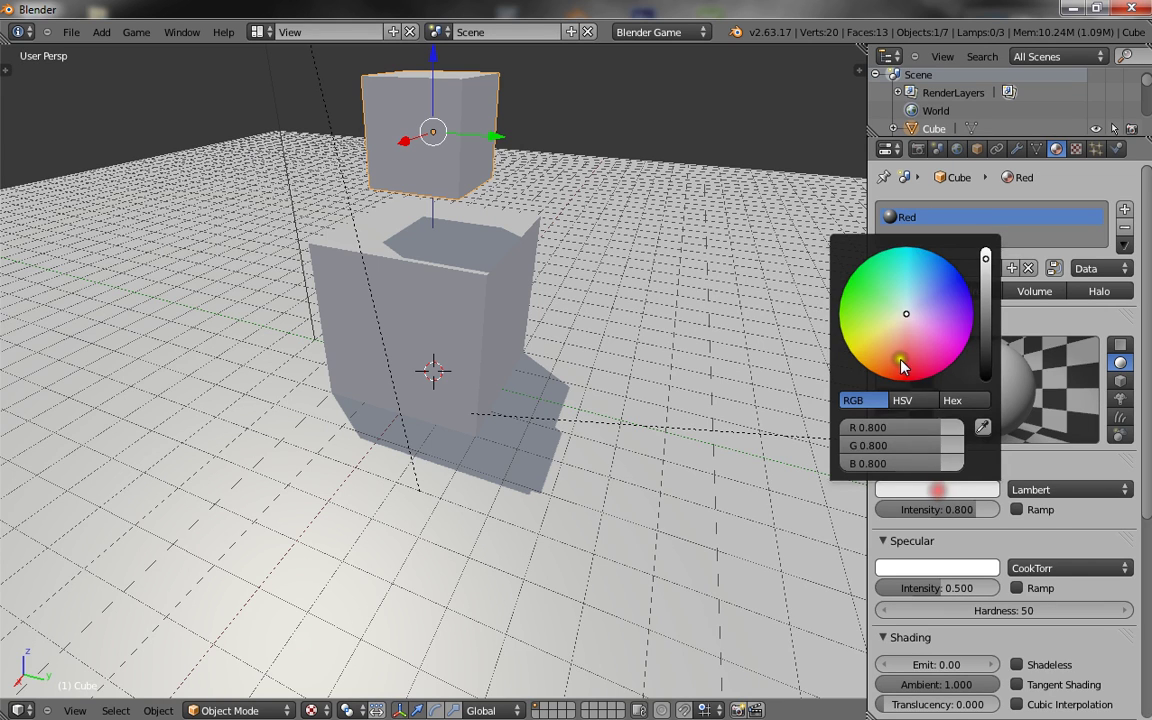
drag(915, 428, 748, 440)
drag(948, 466, 560, 400)
click(952, 664)
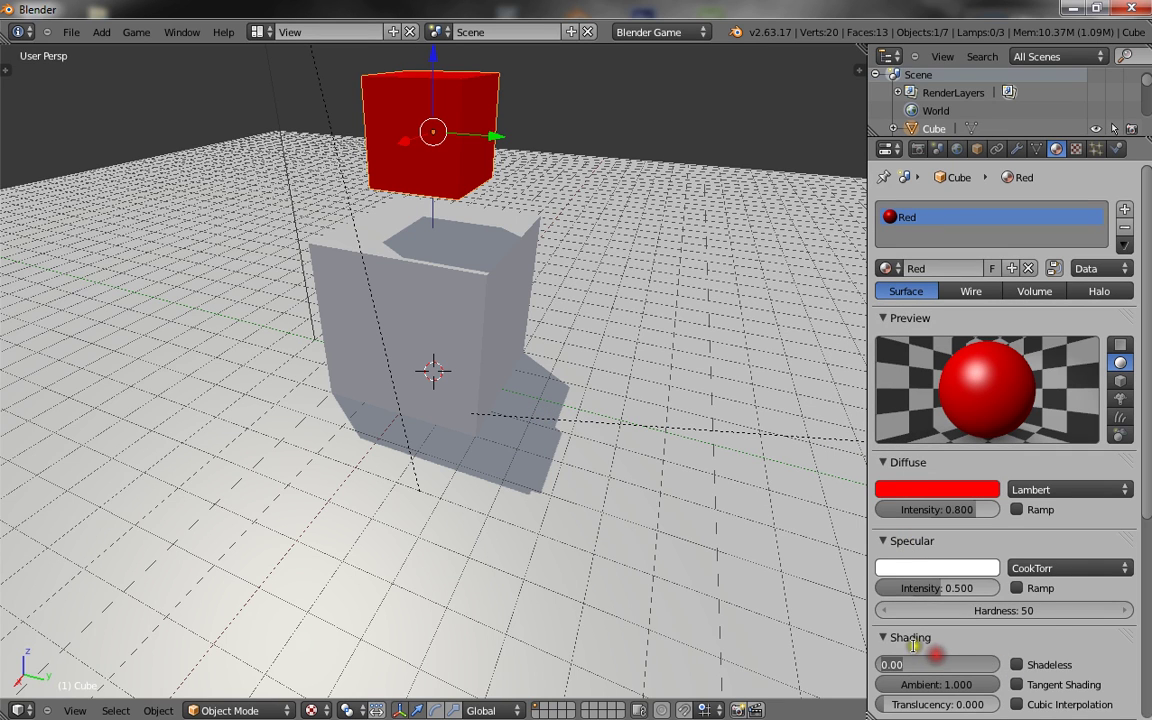
text(.24)
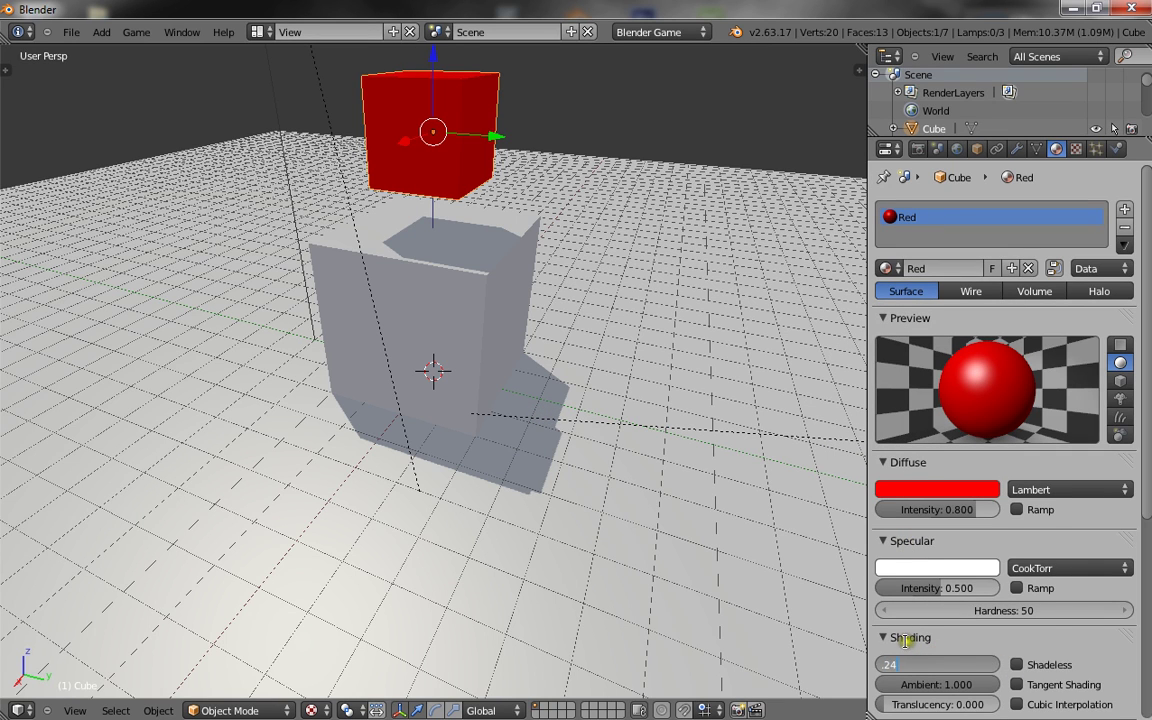
key(Return)
Step: Rename the red cube as Enemy
text(n)
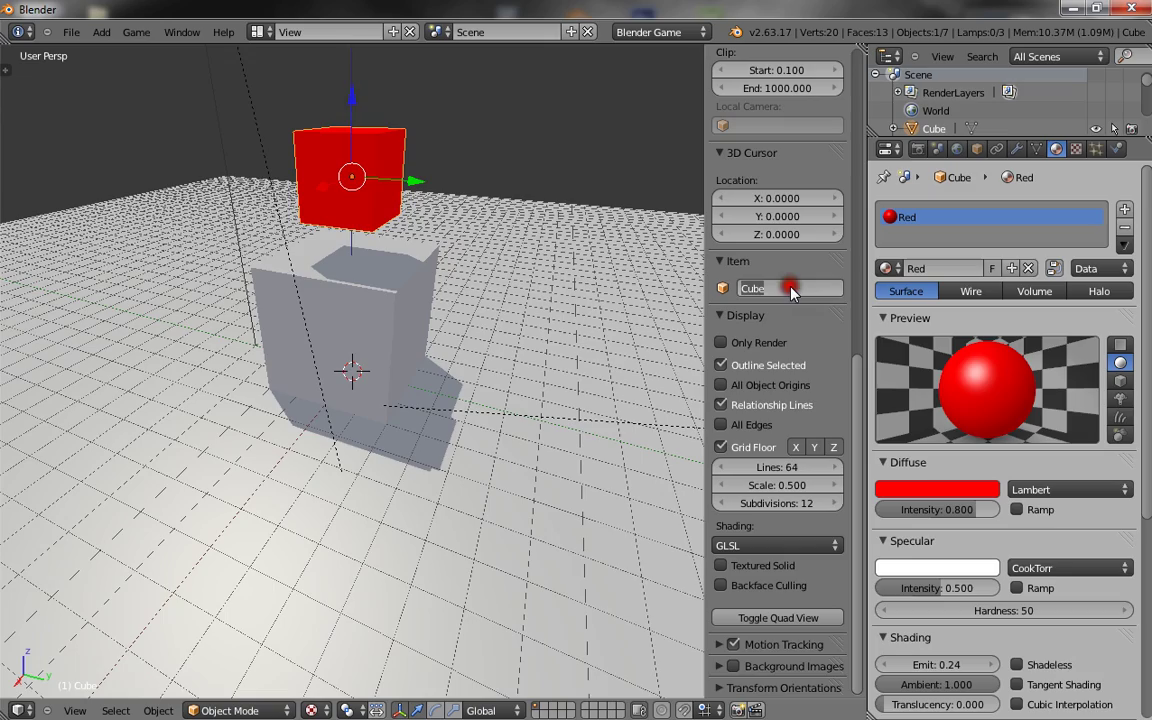
text(Enemy)
key(Return)
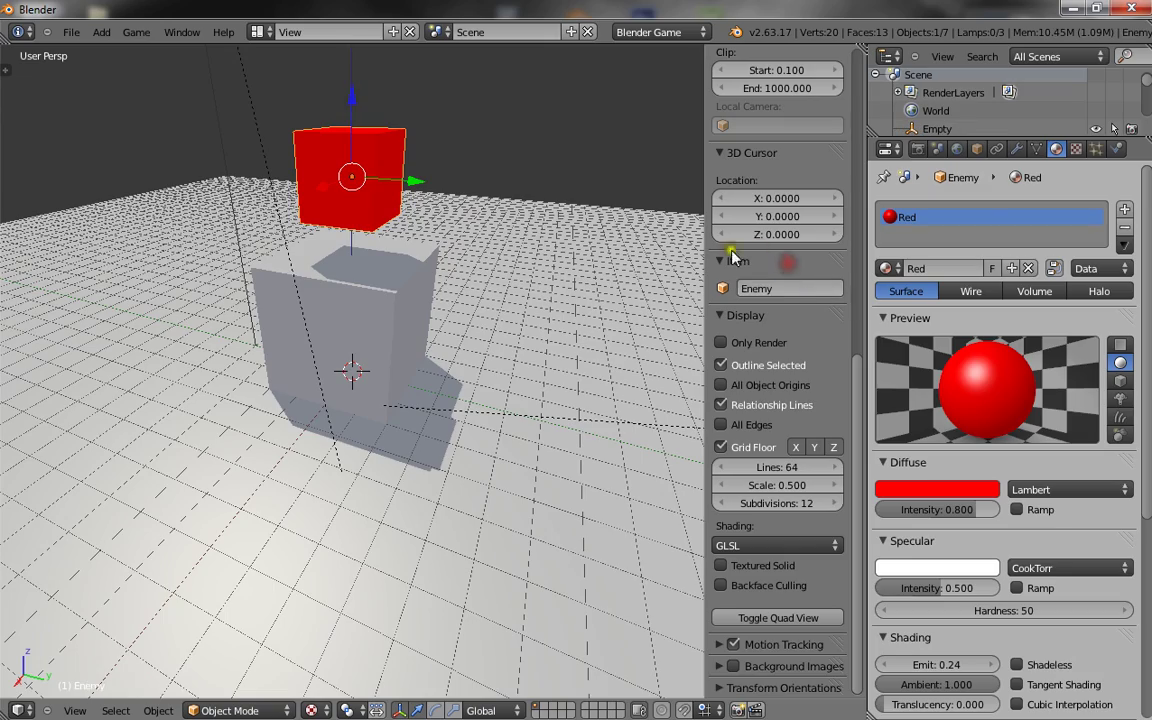
key(n)
Step: Switch the screen layout to Game Logic with the Enemy cube still selected
scroll(565, 290, down, 4)
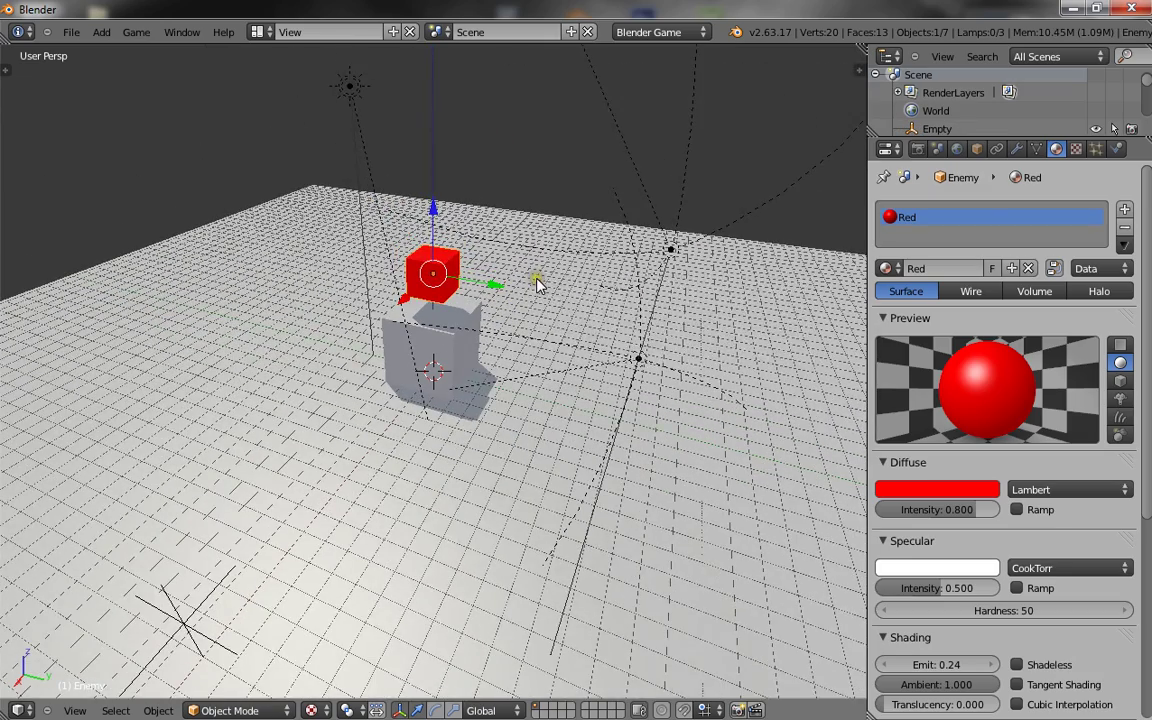
key(m)
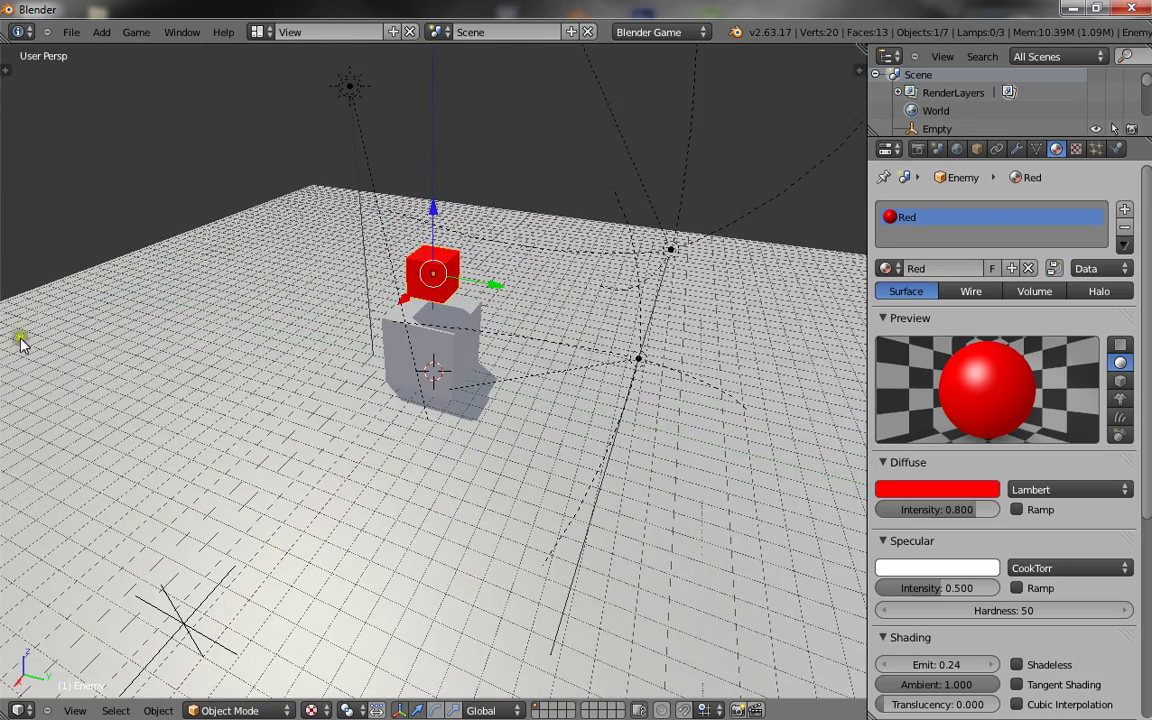
click(257, 31)
click(293, 112)
scroll(470, 334, up, 6)
scroll(600, 352, down, 7)
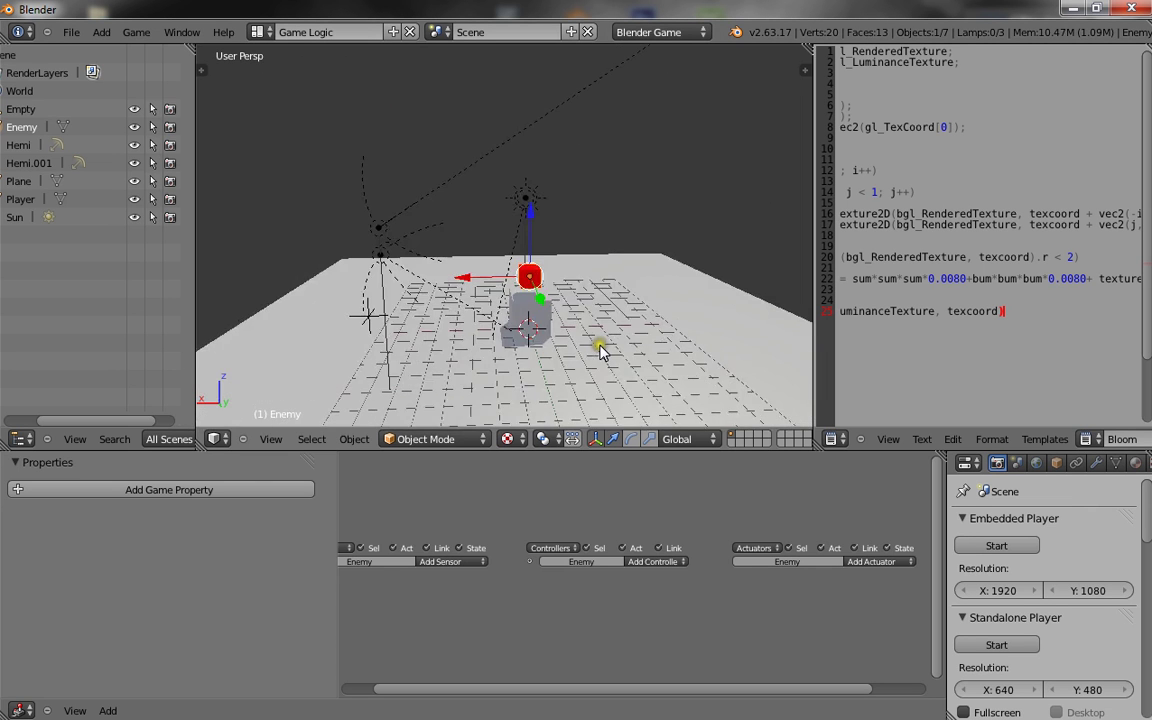
key(alt+Home)
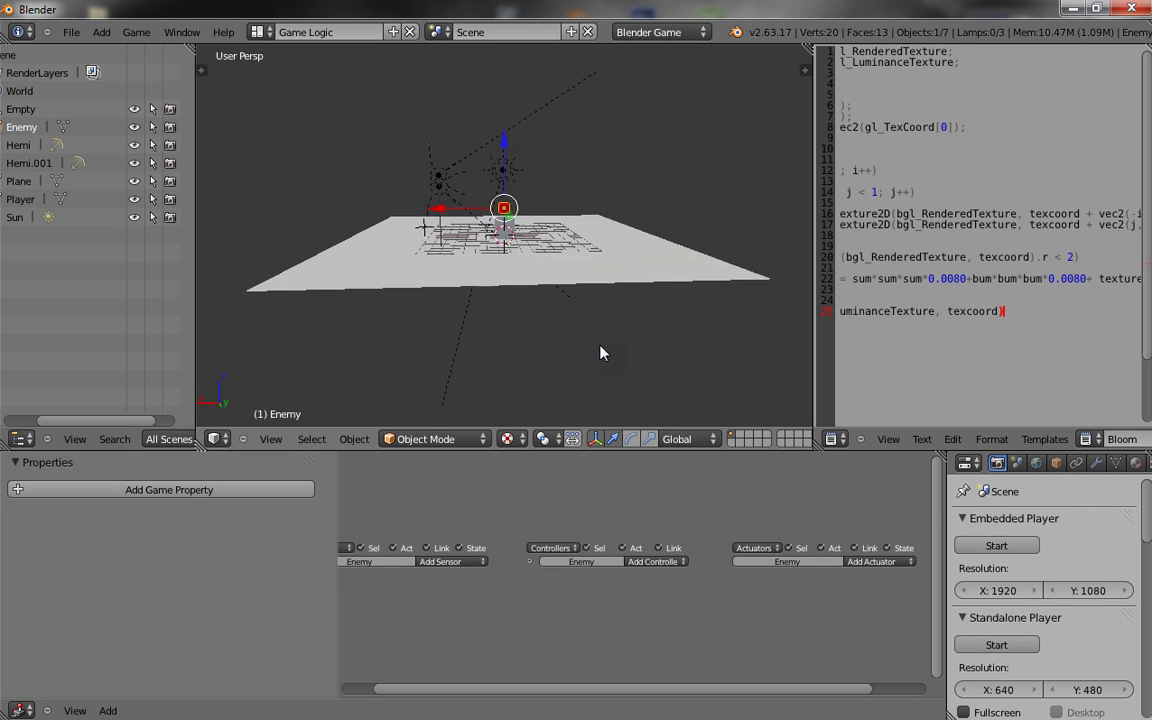
scroll(600, 352, up, 10)
middle_drag(470, 370, 407, 408)
scroll(489, 577, up, 2)
Step: Add an Always sensor and an And controller to the Enemy cube's logic
click(537, 577)
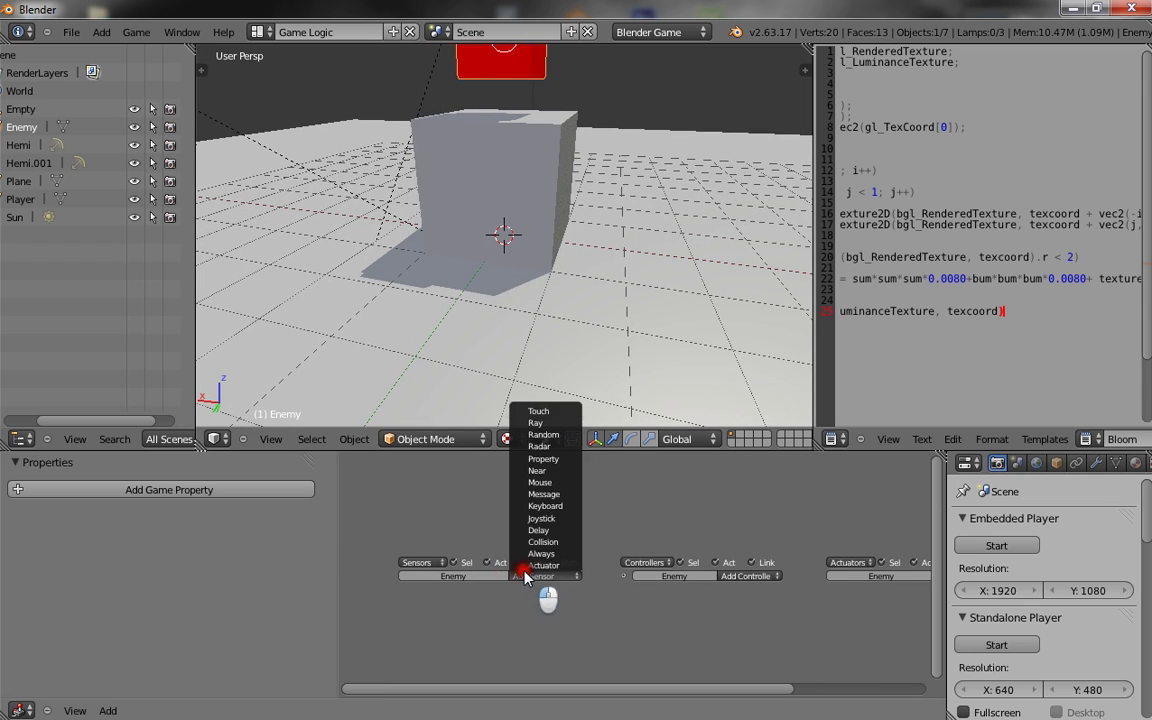
click(553, 557)
middle_drag(687, 583, 656, 581)
click(724, 576)
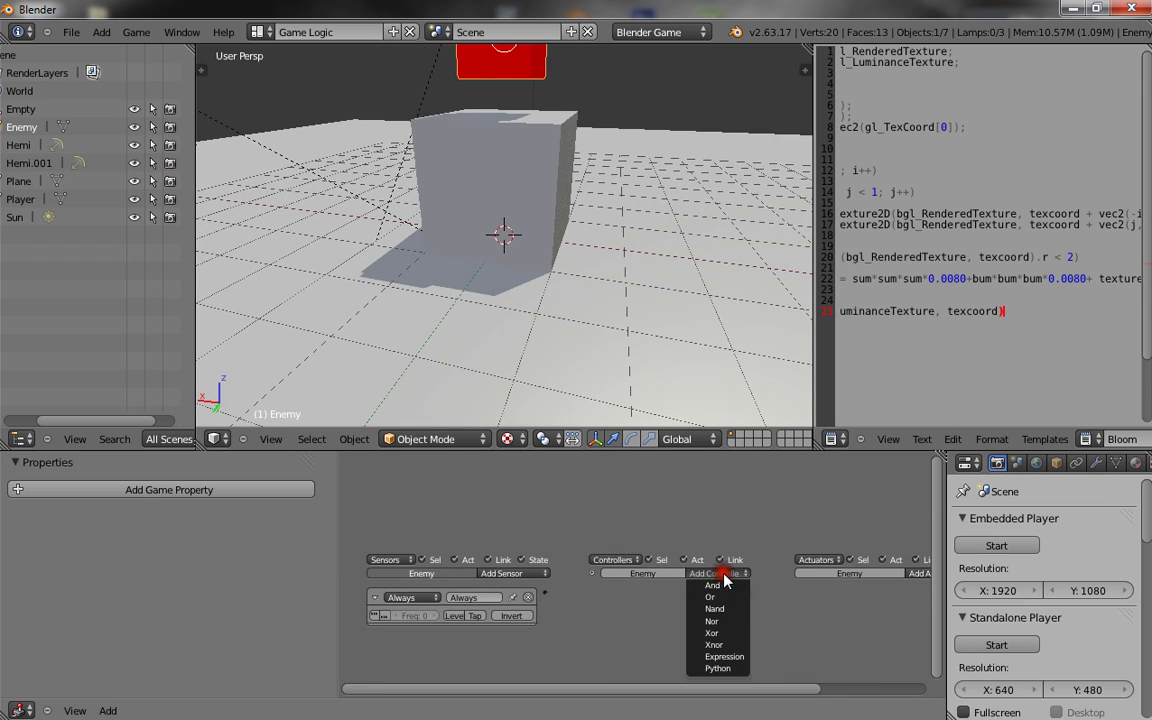
click(718, 585)
middle_drag(880, 600, 650, 585)
click(700, 559)
click(695, 546)
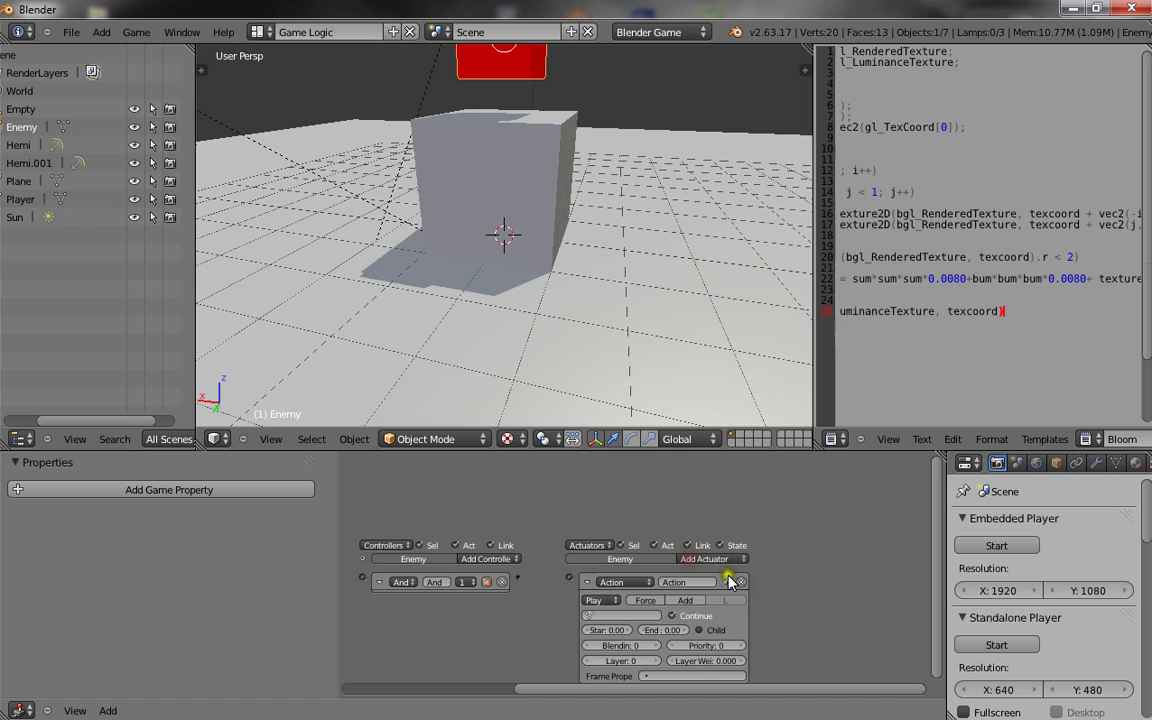
click(740, 583)
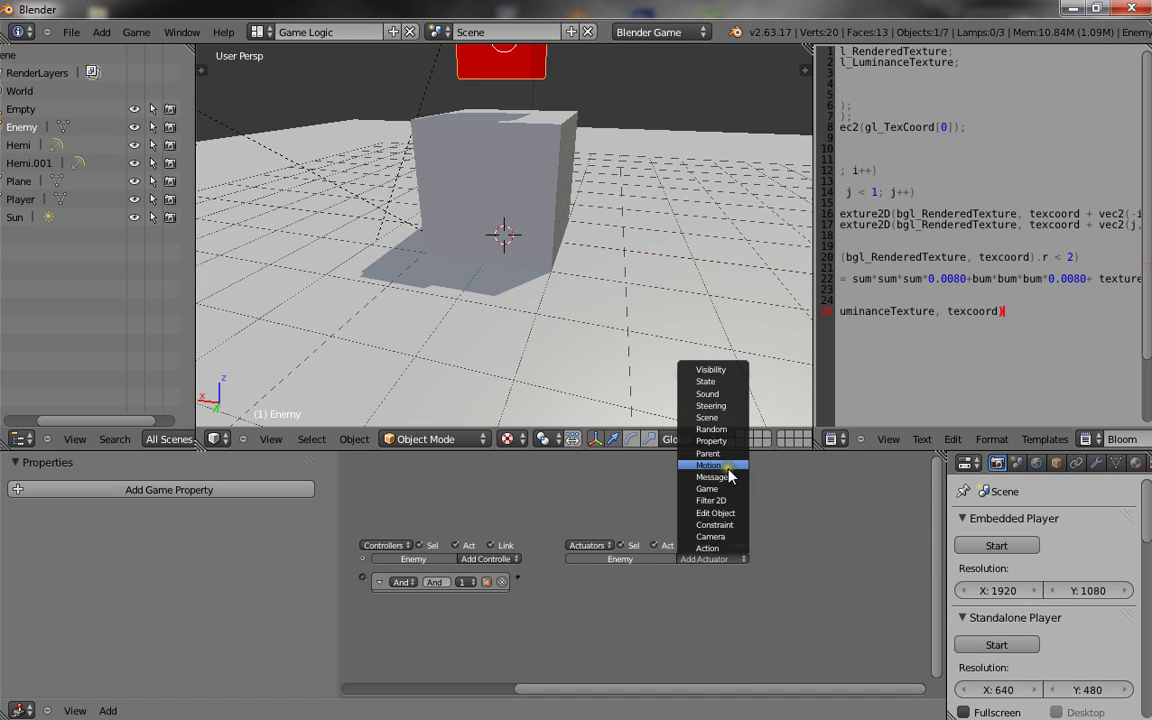
Step: Add a Motion actuator and an Edit Object actuator to the Enemy cube
click(728, 470)
click(725, 559)
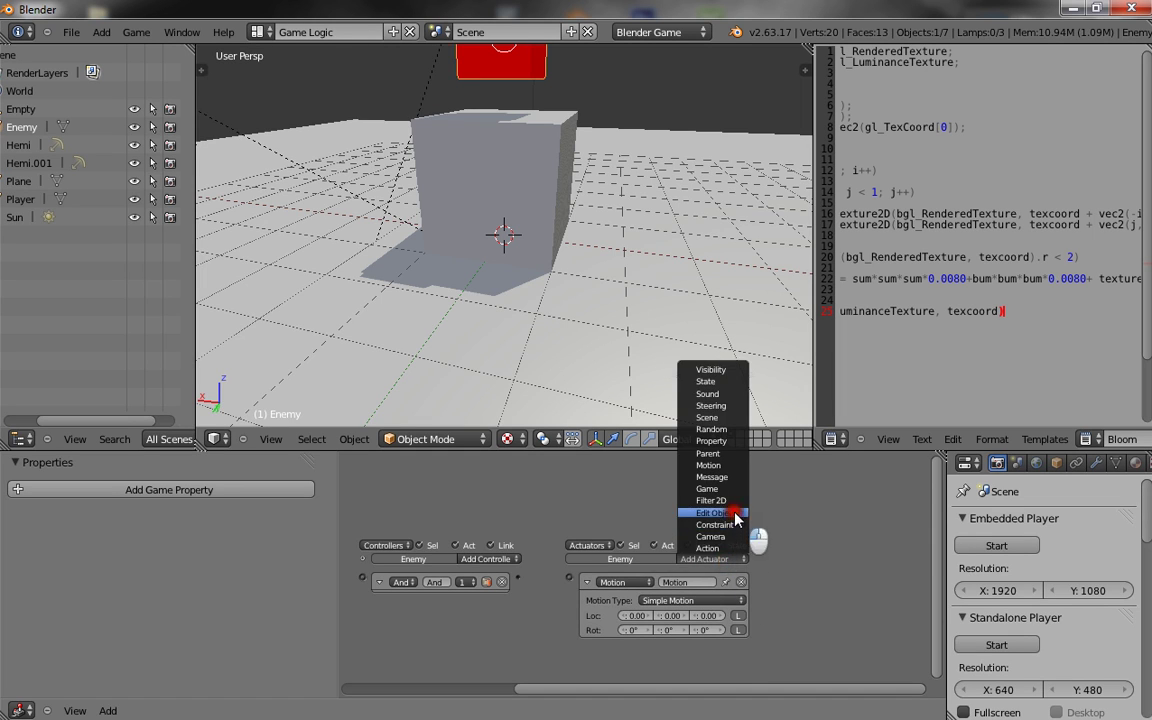
click(730, 511)
scroll(665, 556, down, 1)
Step: Set the Enemy's Edit Object actuator to Track to with Player as its target object
click(725, 608)
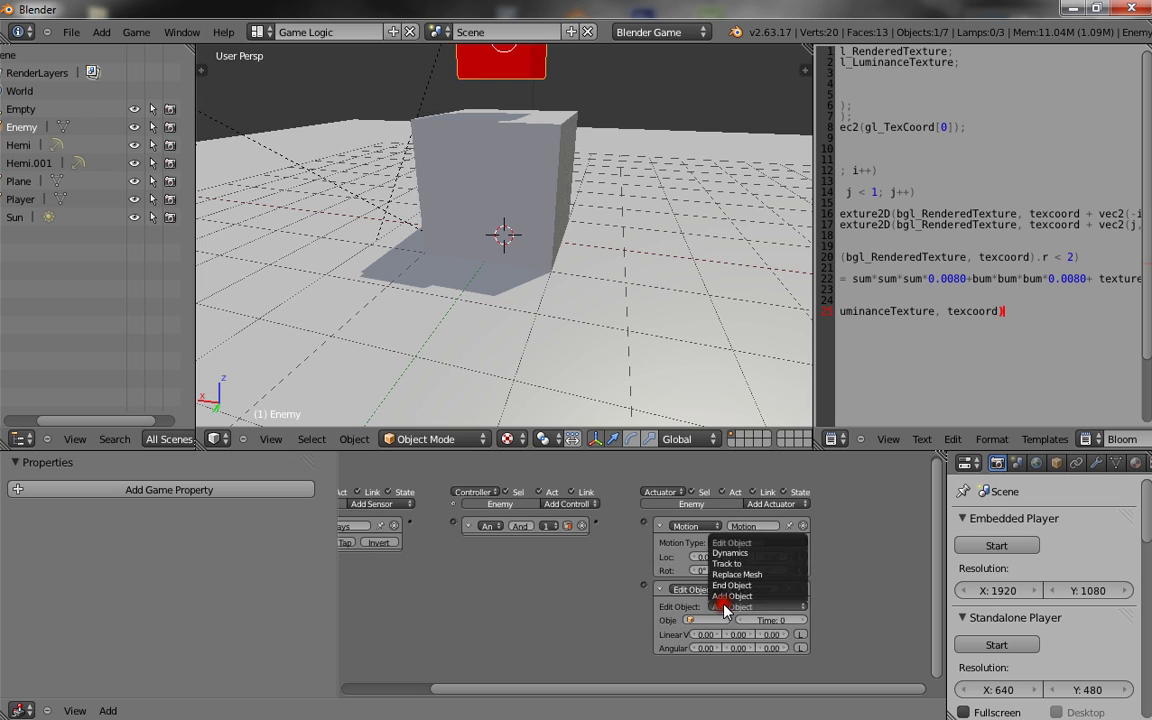
click(720, 604)
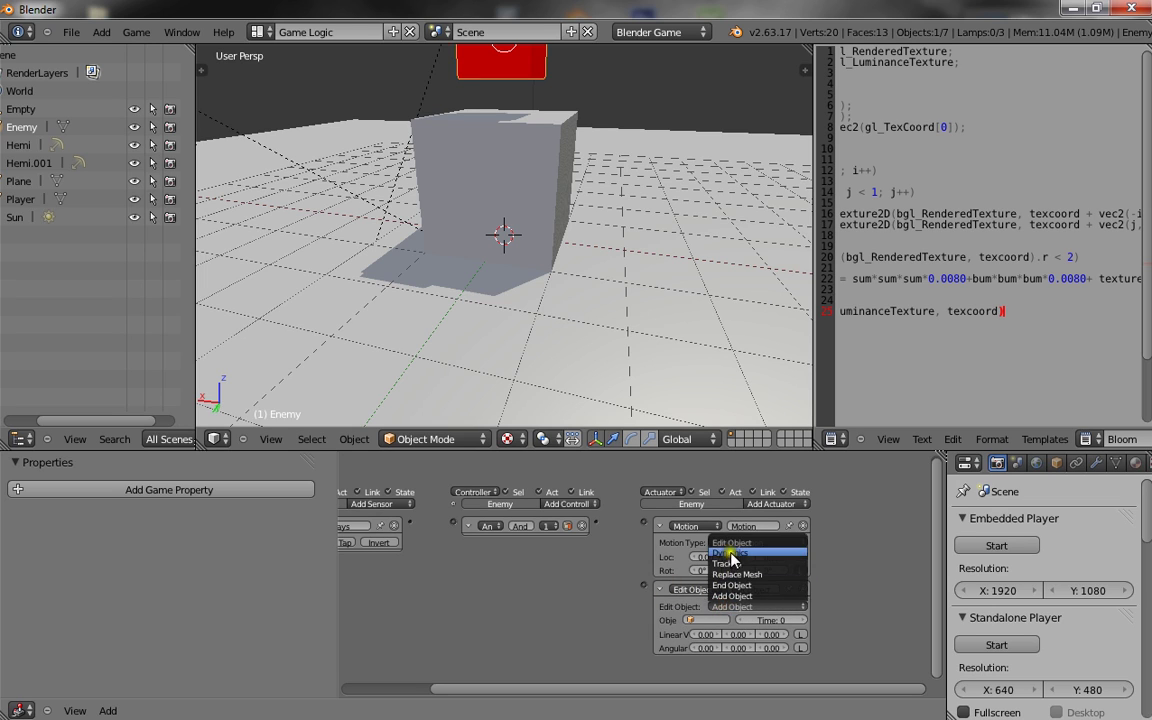
click(728, 577)
click(707, 620)
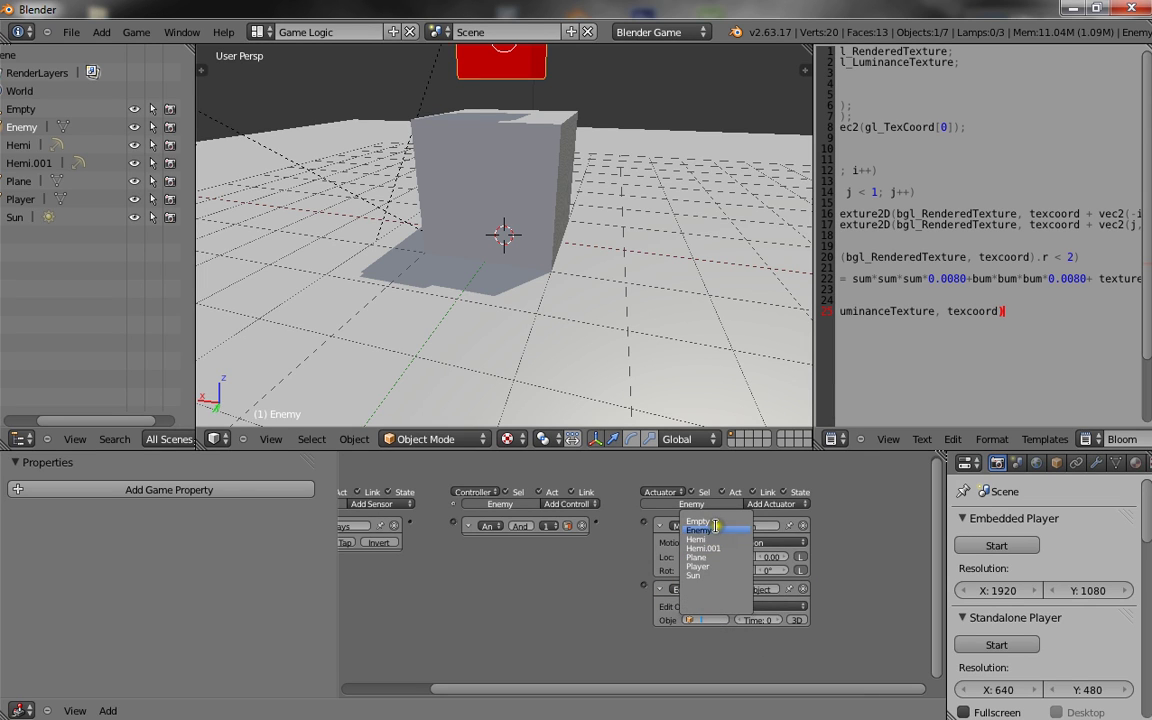
click(721, 566)
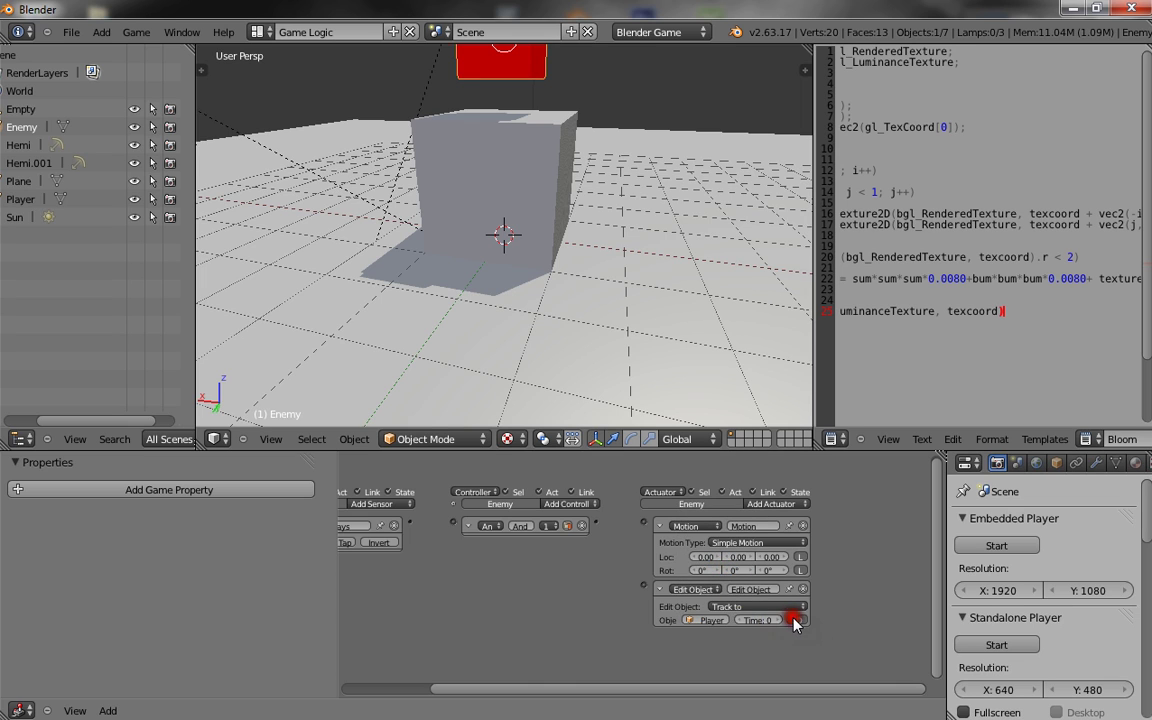
Step: Link the Enemy's Always sensor to the And controller, and the controller to both the Motion and Edit Object actuators
middle_drag(780, 570, 940, 616)
scroll(596, 578, down, 1)
drag(581, 567, 618, 567)
middle_drag(759, 581, 692, 586)
drag(683, 573, 728, 630)
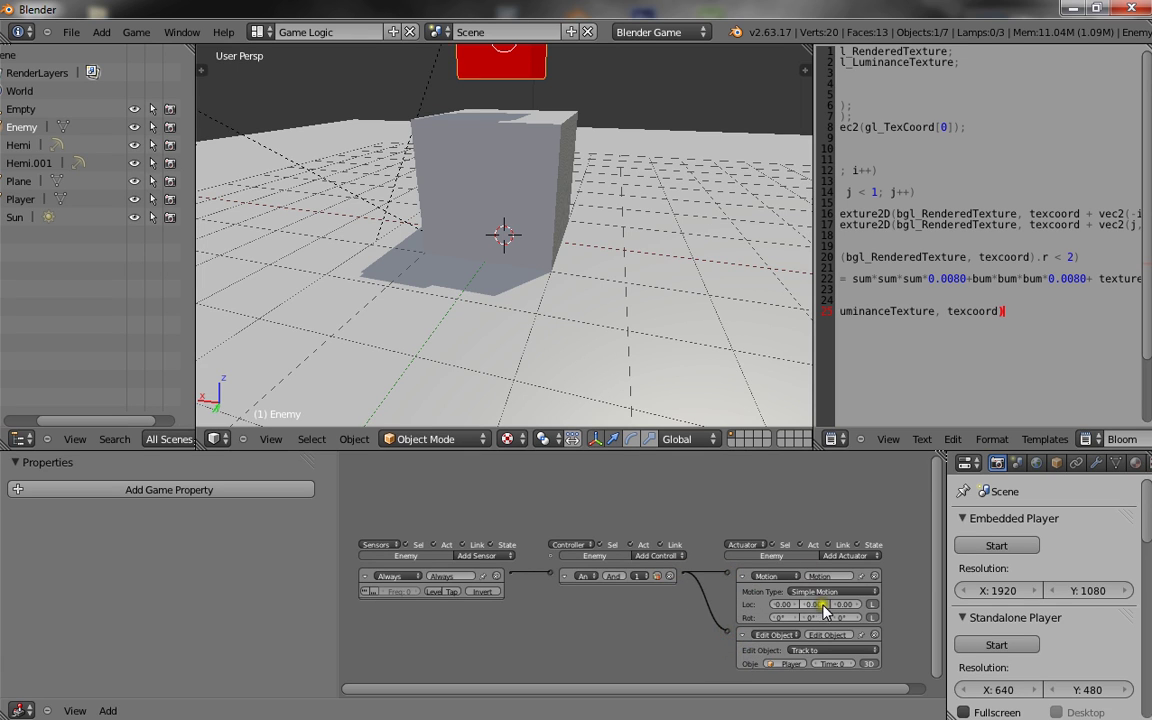
Step: Give the Enemy a 0.10 Y-axis location movement and Rigid Body physics, and run the game briefly to test it
scroll(1100, 464, down, 2)
click(1138, 462)
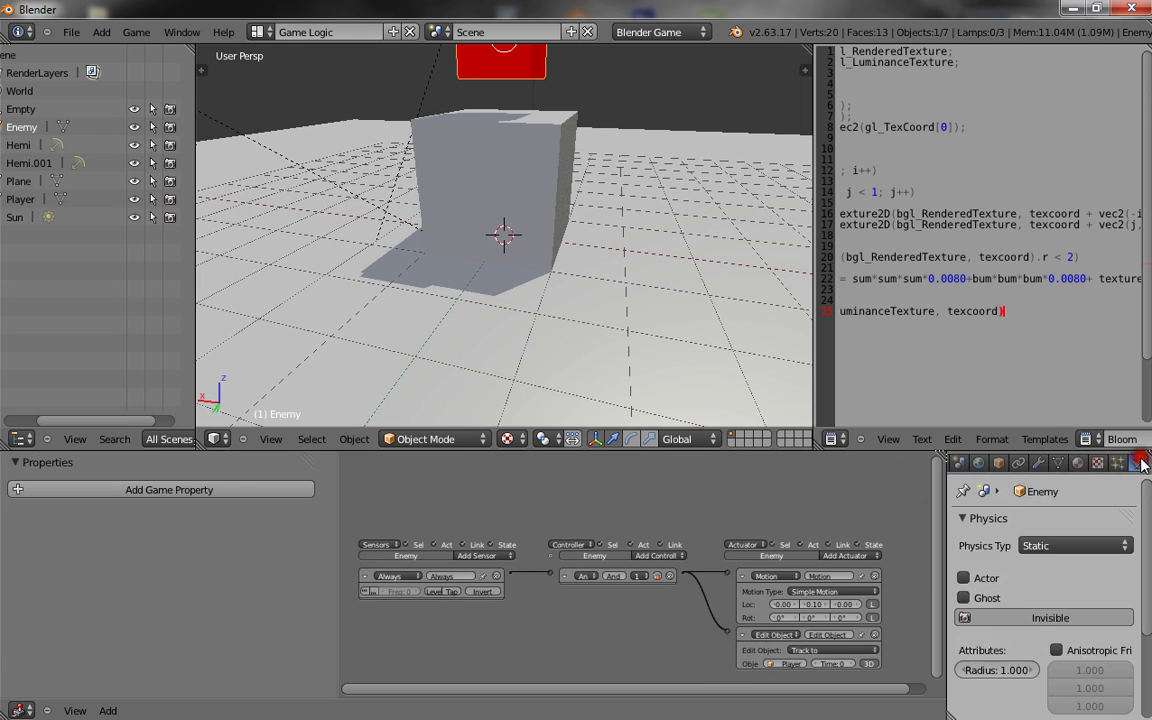
click(1080, 546)
click(1065, 466)
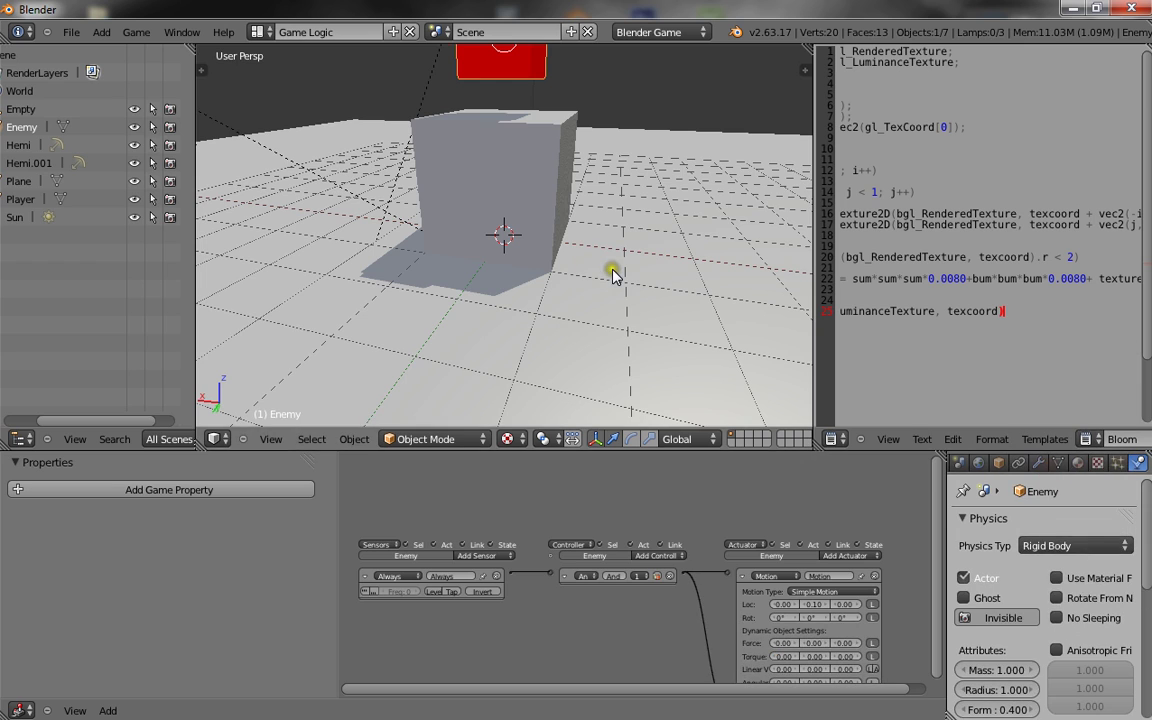
key(p)
key(Escape)
Step: Enable Box collision bounds on the Player cube and Convex Hull collision bounds on the ground plane
right_click(520, 195)
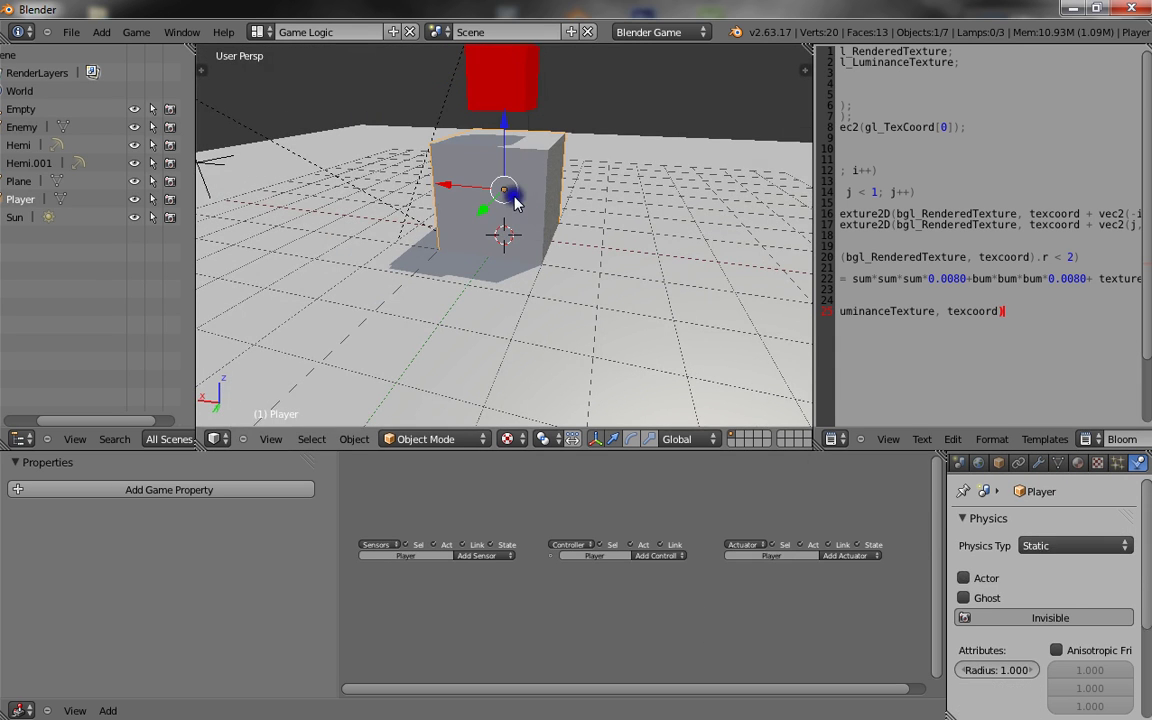
scroll(1078, 540, down, 4)
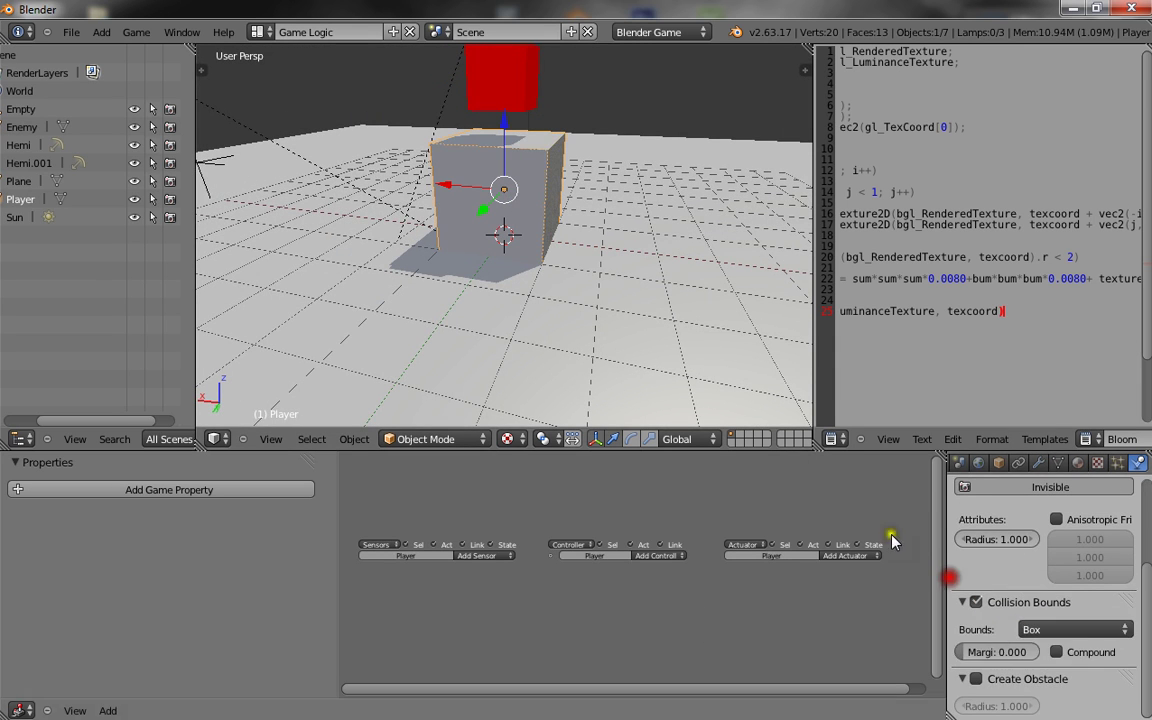
right_click(716, 387)
click(976, 602)
click(1040, 625)
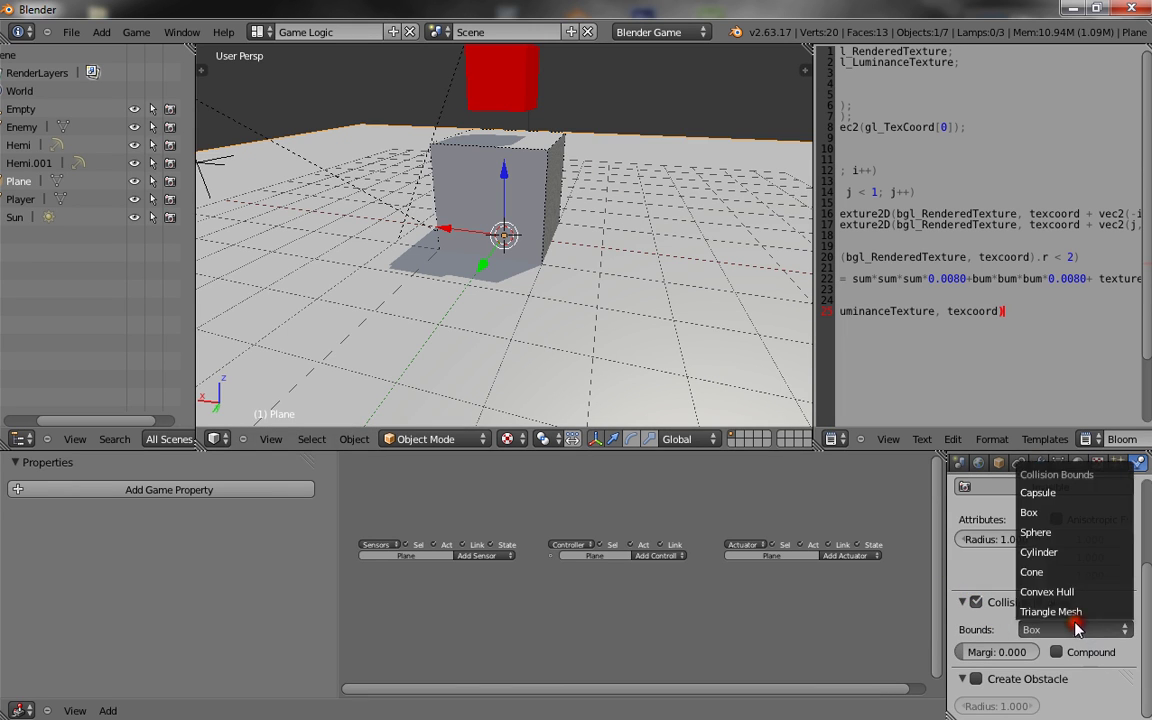
click(1040, 589)
Step: Enable Box collision bounds on the Enemy cube and run the game briefly to test the collision
right_click(515, 70)
scroll(1070, 680, down, 5)
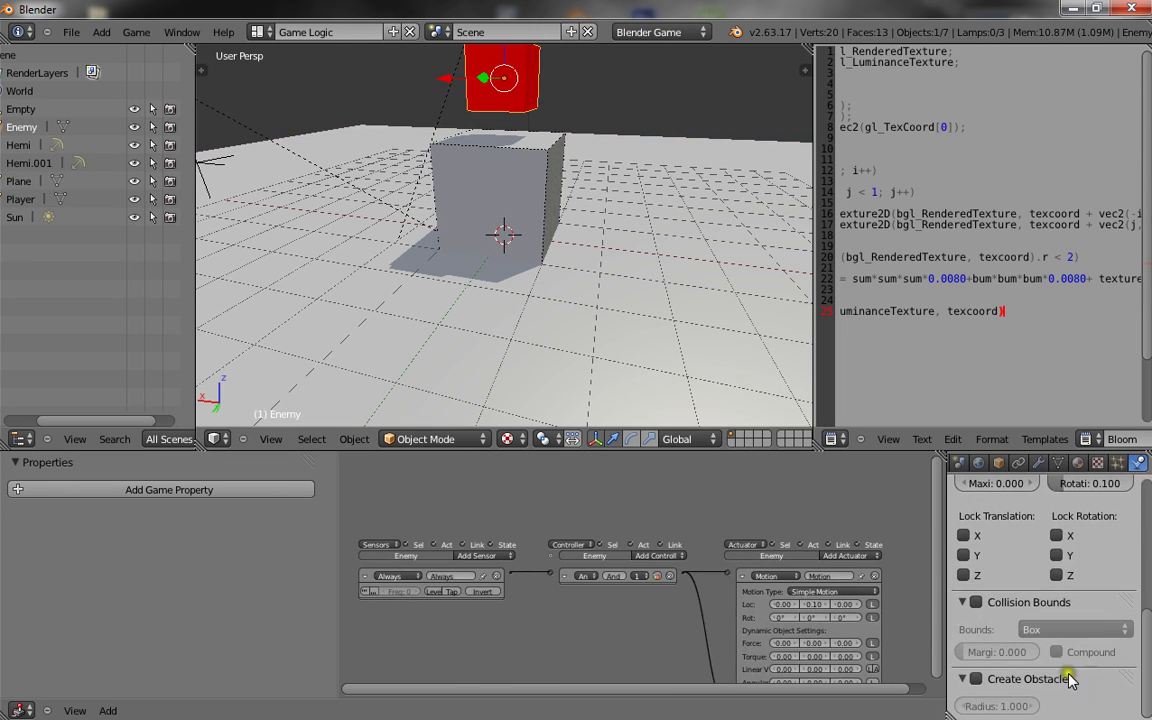
click(976, 604)
key(p)
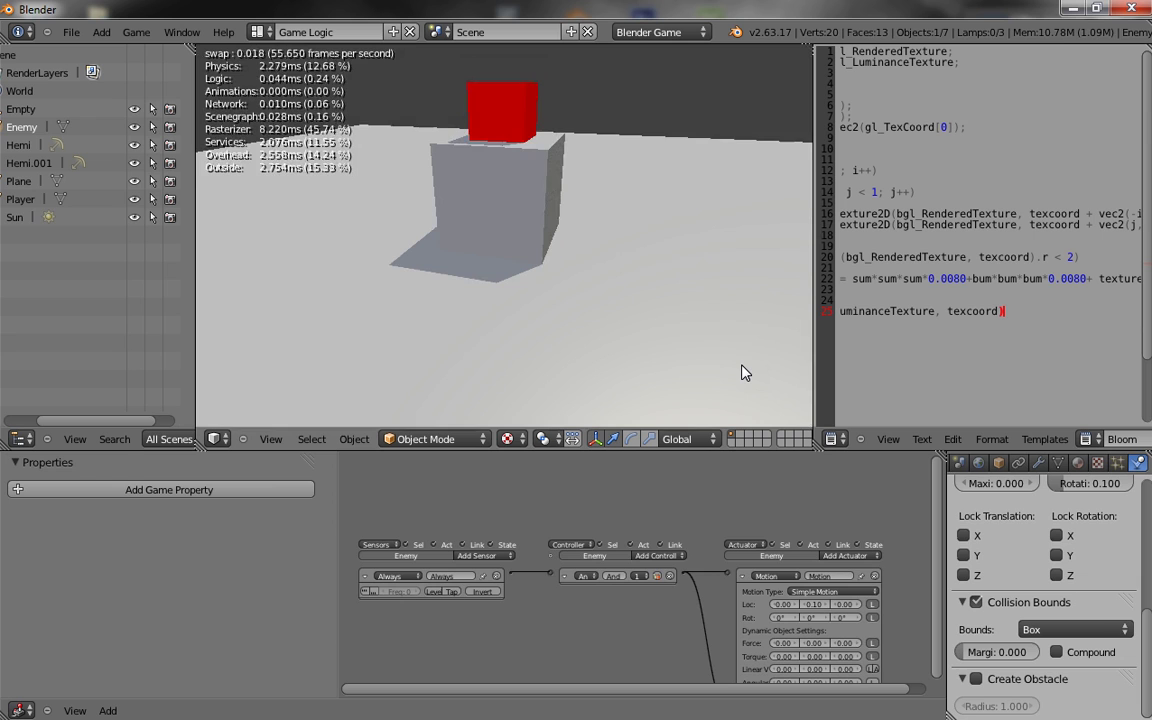
key(Escape)
Step: Move the Enemy along the X axis away from the Player and run the game to test the tracking
scroll(478, 157, down, 2)
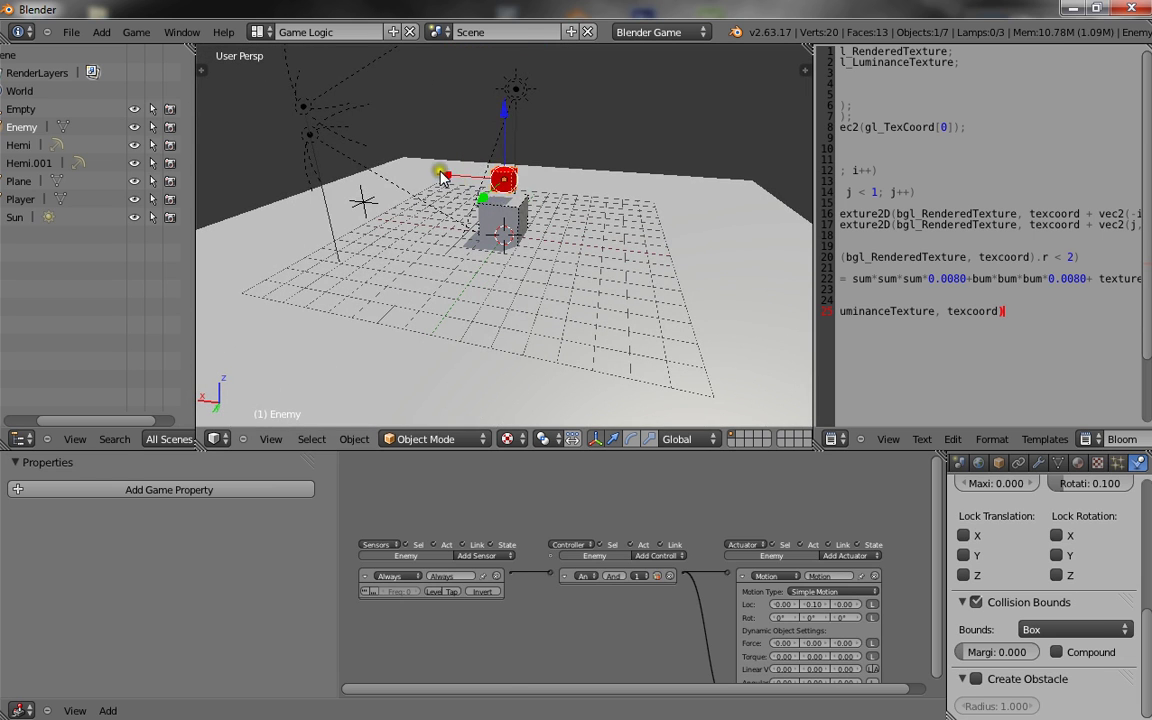
drag(442, 172, 622, 219)
key(p)
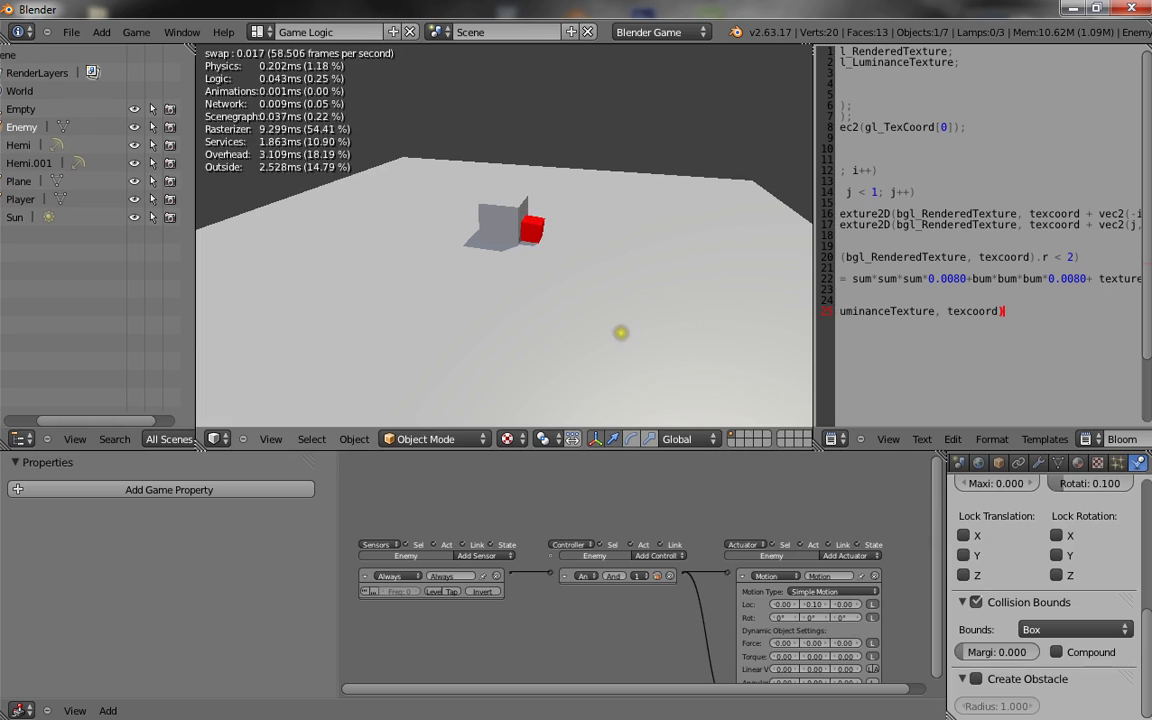
key(Escape)
Step: Set the world's physics steps to a maximum of 5 with 5 substeps, and test the game again
click(975, 465)
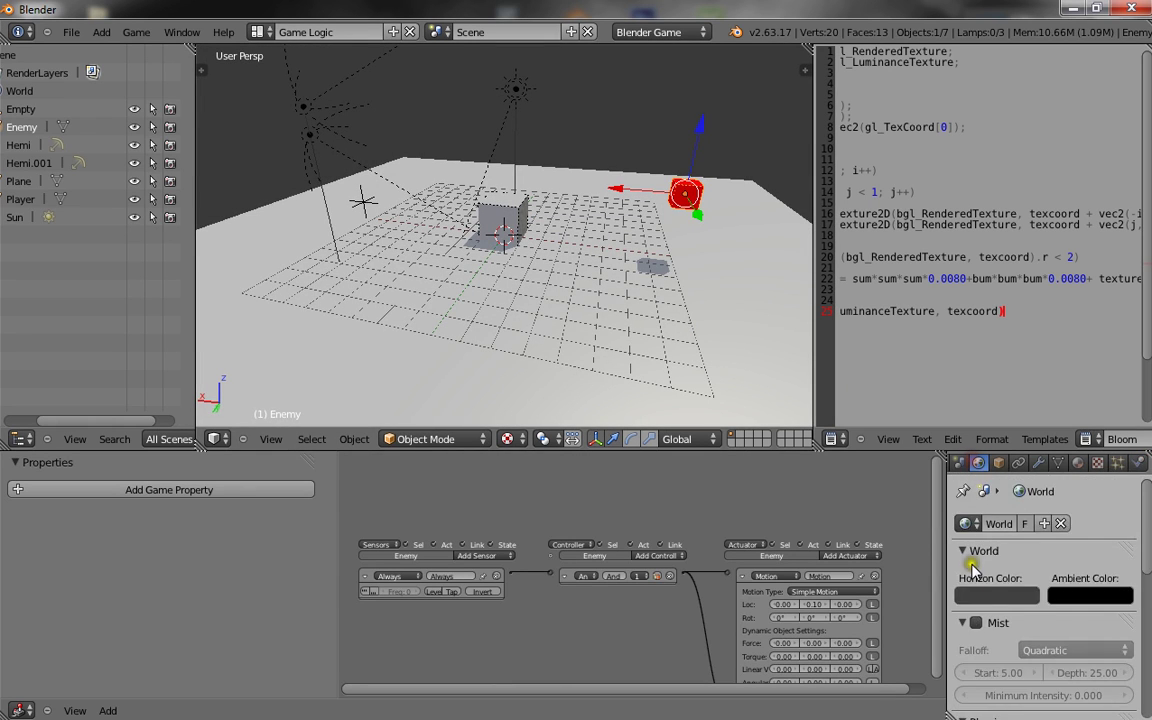
scroll(1010, 590, down, 10)
drag(1012, 604, 1066, 593)
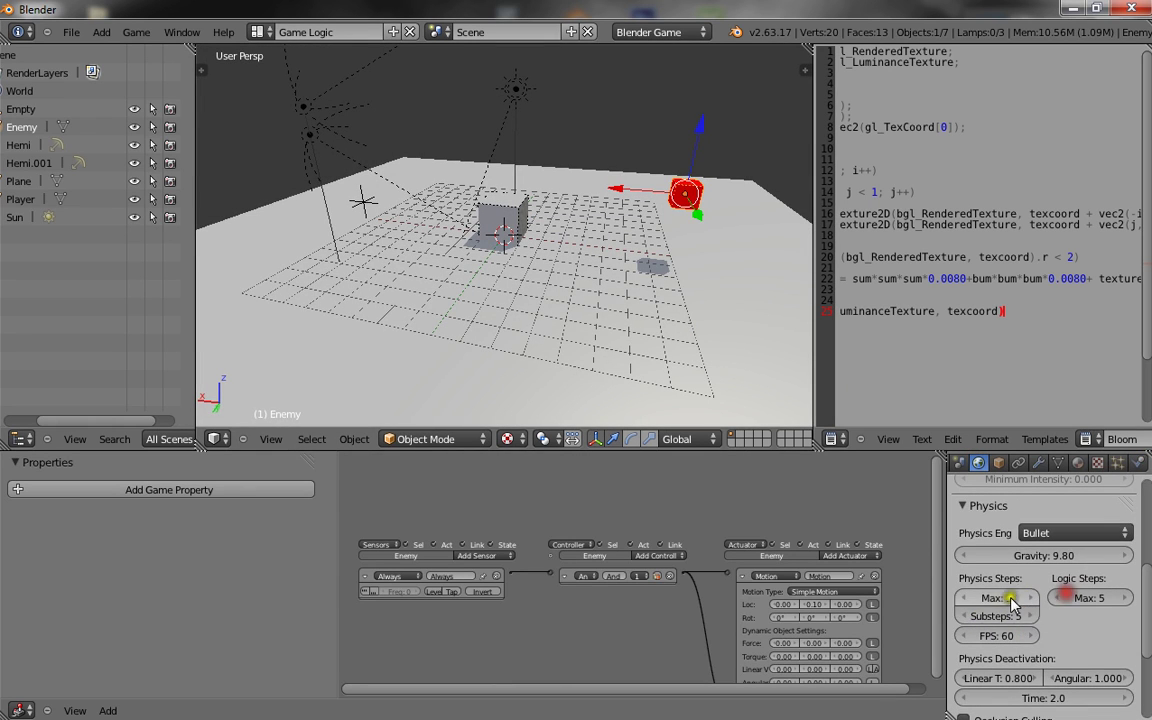
key(p)
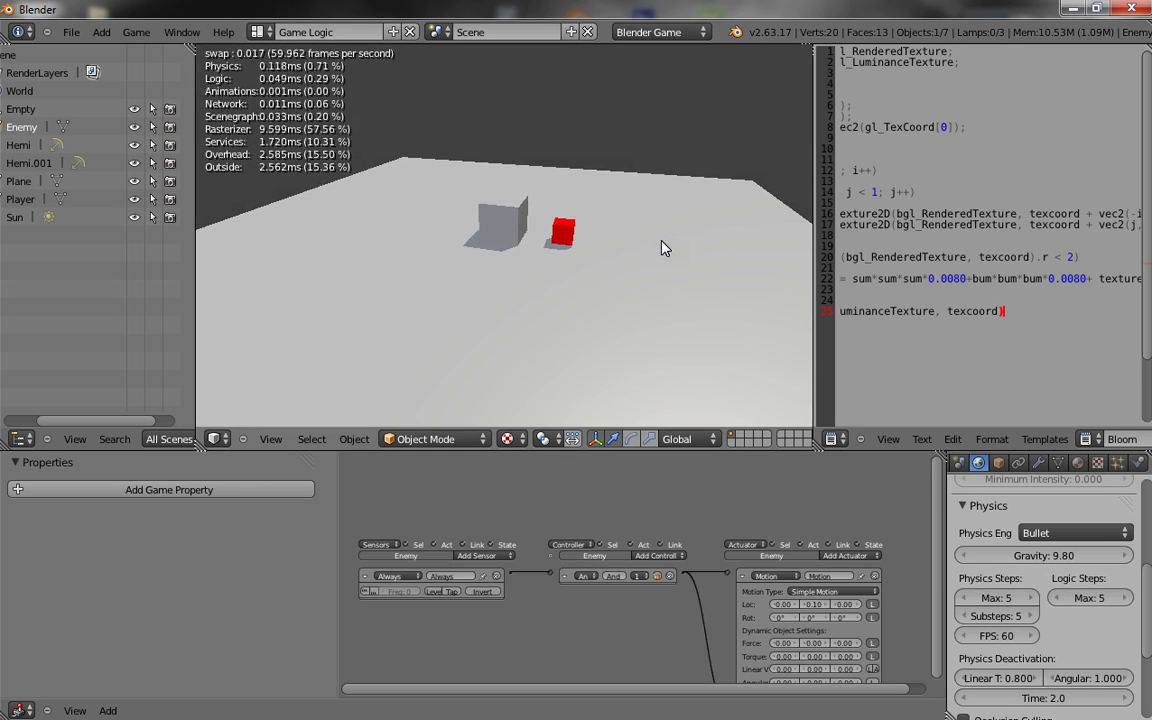
key(Escape)
Step: Move the Enemy cube to the second layer
scroll(540, 250, down, 1)
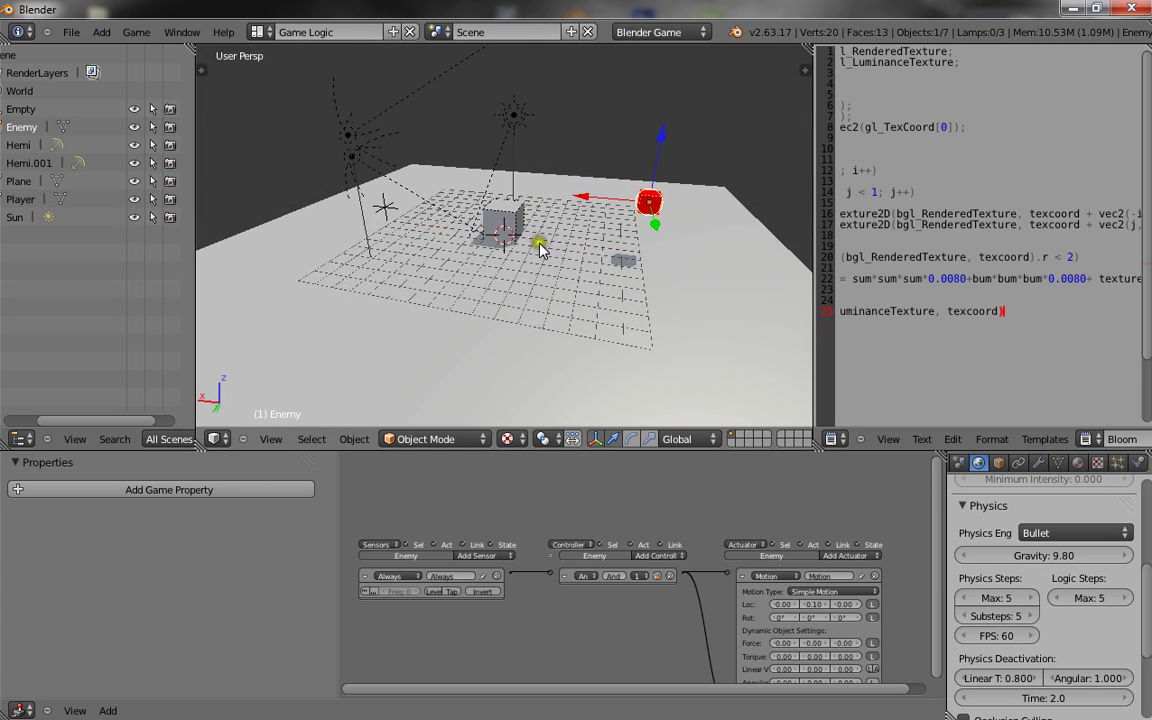
key(m)
click(794, 289)
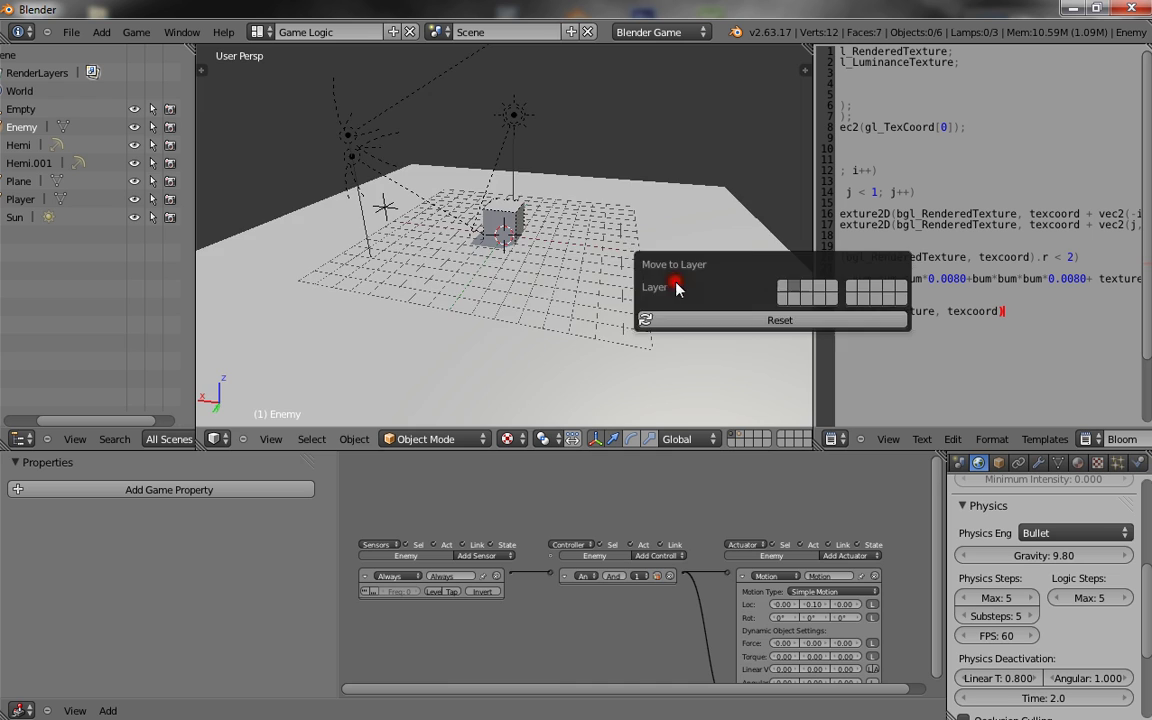
Step: Select the Empty and move it farther from the Player cube, outside the edge of the grid
scroll(420, 250, up, 4)
middle_drag(406, 250, 510, 280)
right_click(279, 199)
scroll(334, 226, down, 3)
right_click(373, 221)
drag(350, 285, 252, 327)
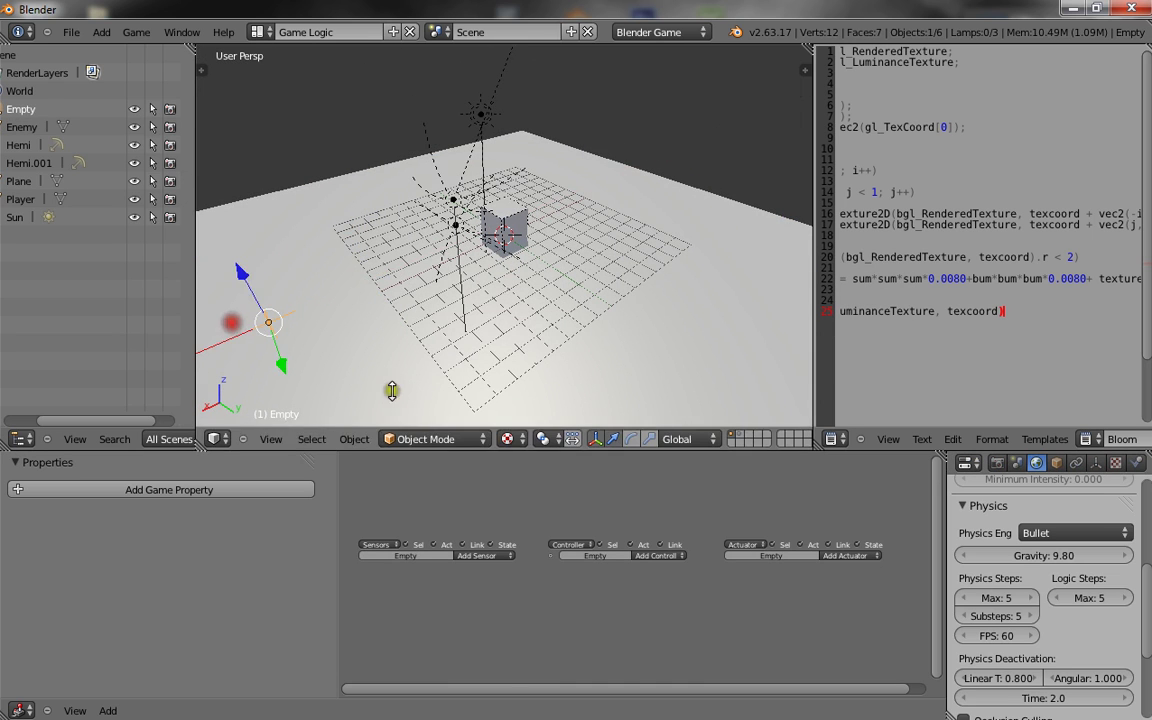
Step: Add a game property named Amount to the Empty and make its type Integer
scroll(447, 602, up, 8)
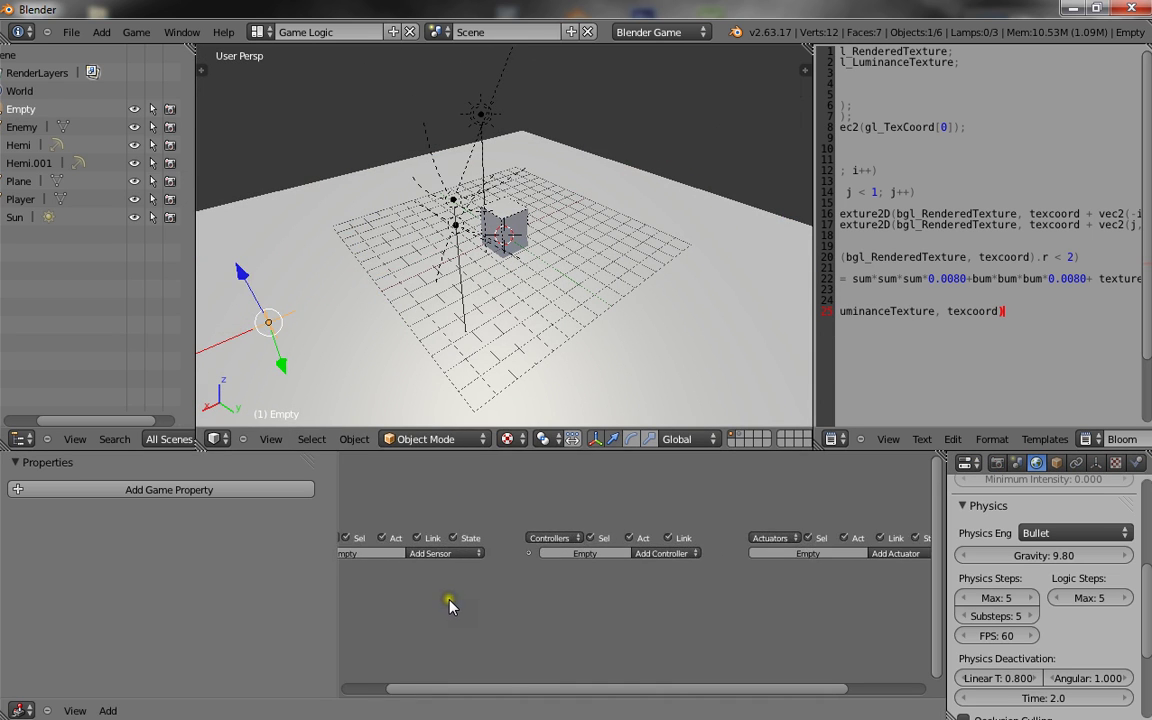
middle_drag(475, 624, 800, 639)
click(235, 490)
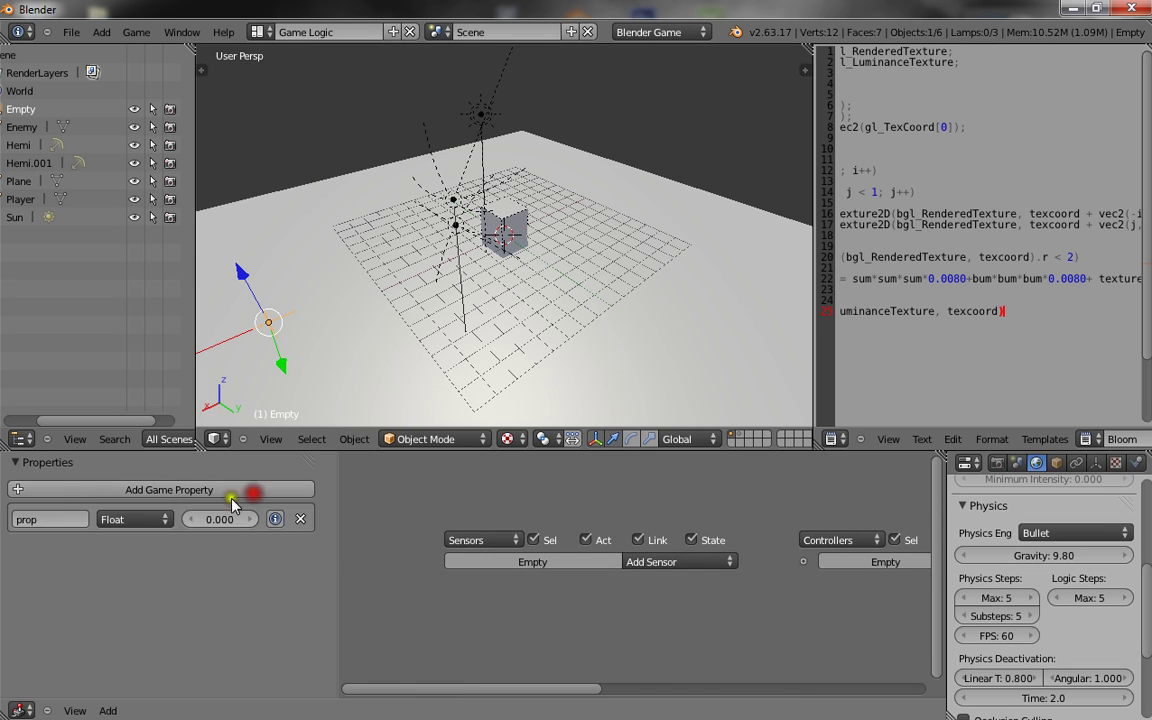
click(32, 517)
click(59, 550)
click(156, 519)
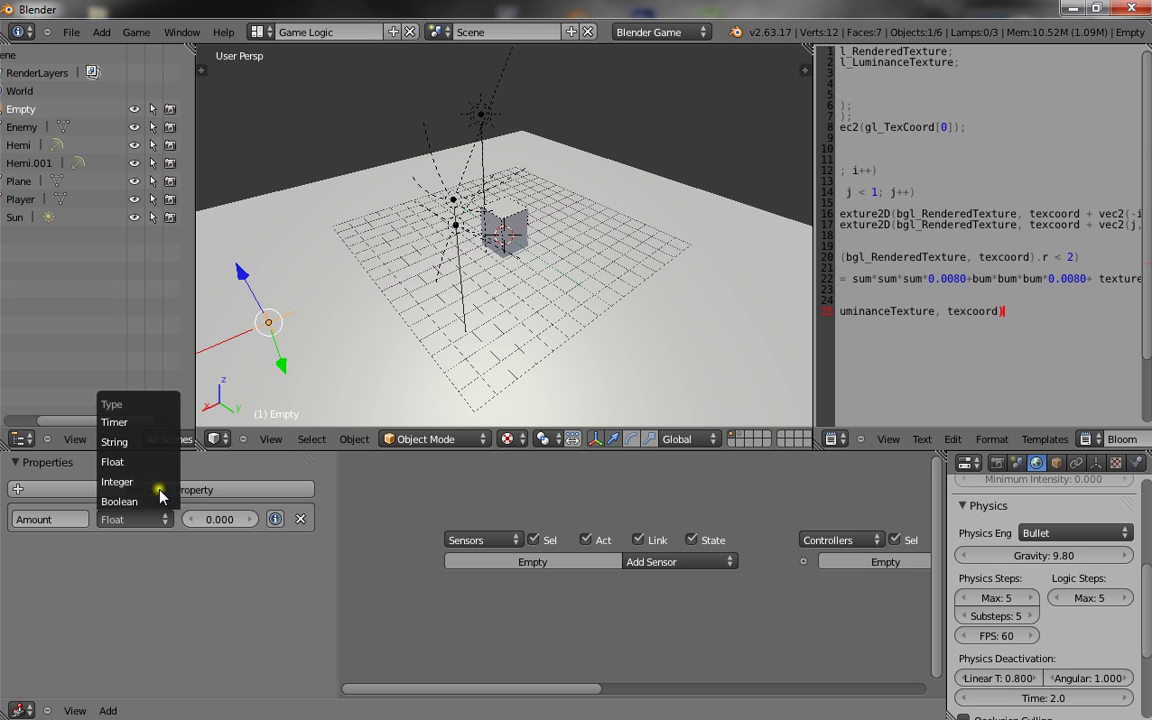
click(160, 485)
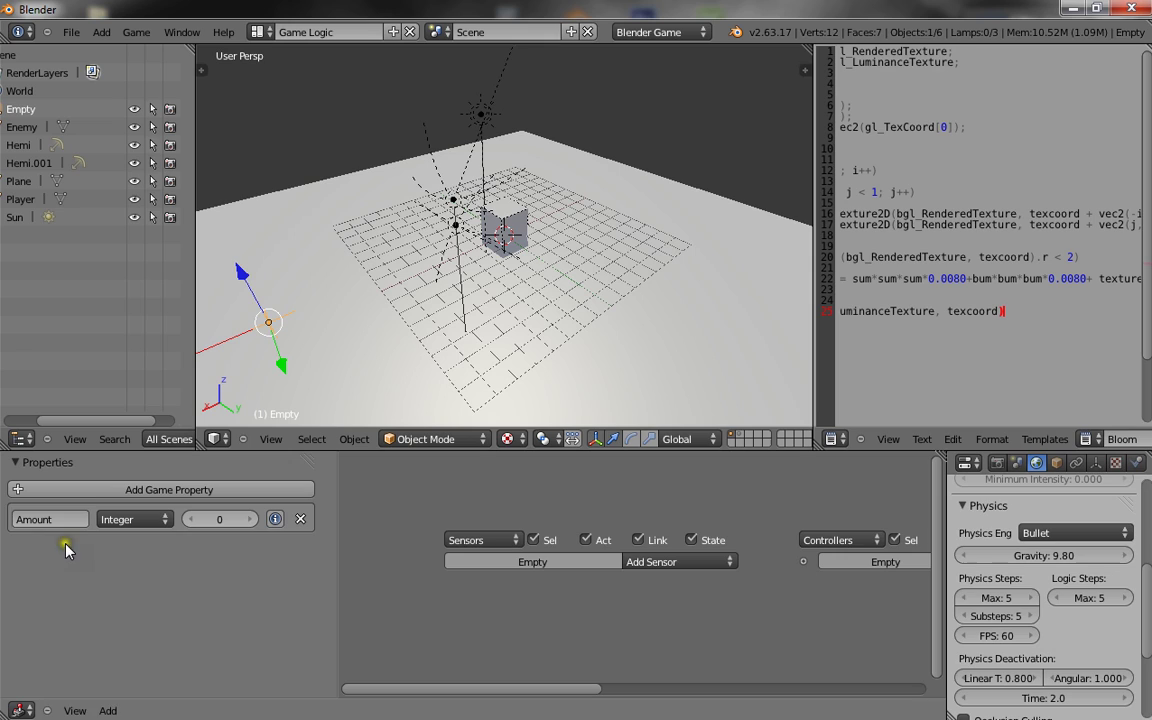
Step: Set the Empty's Amount property to 15 and enable its debug display
click(219, 522)
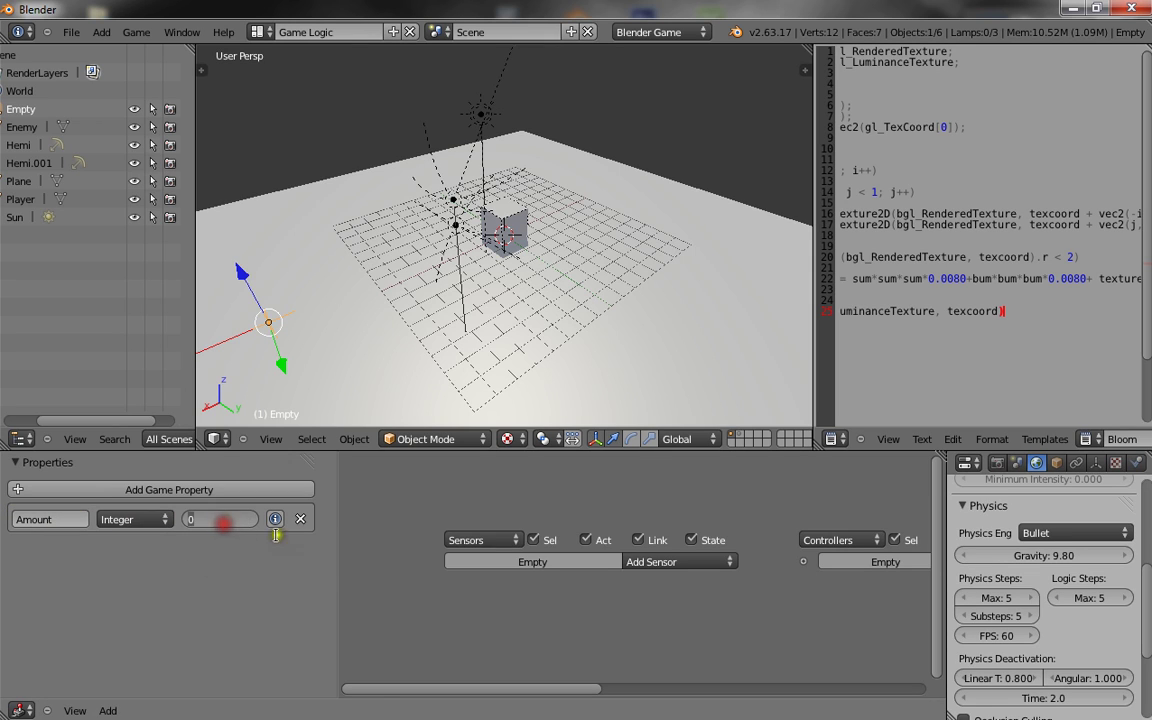
click(185, 573)
click(276, 520)
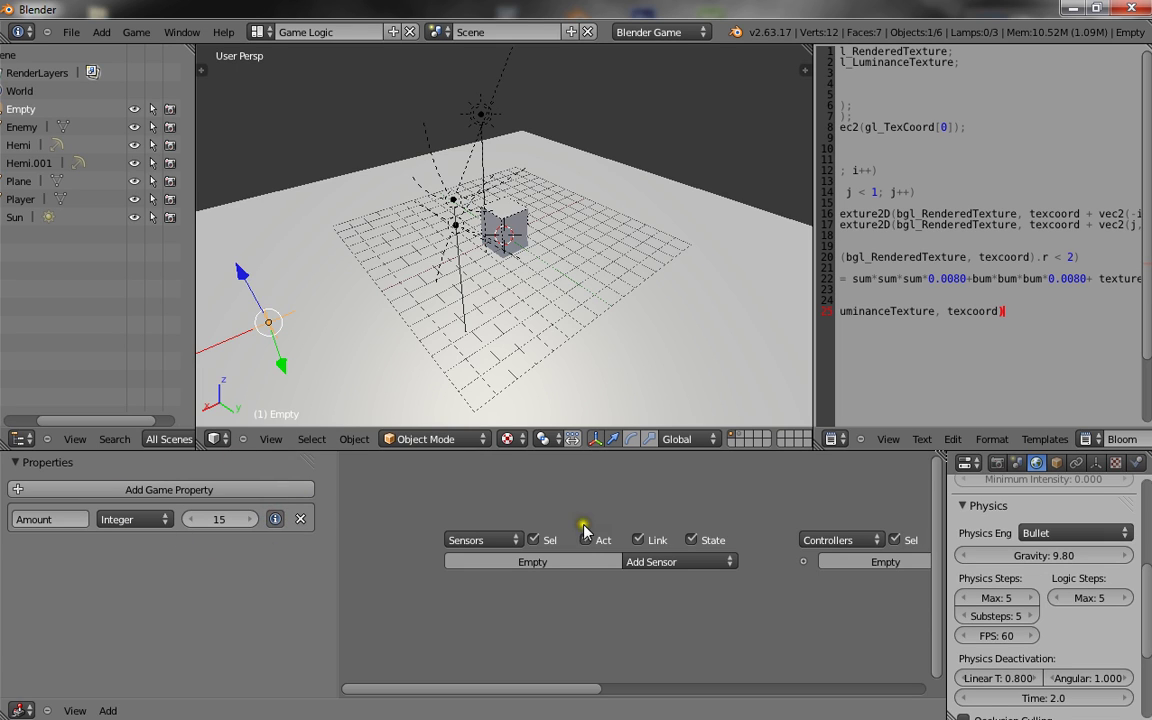
Step: Turn on Show Debug Properties and run the game to check the Amount property's read-out
click(136, 32)
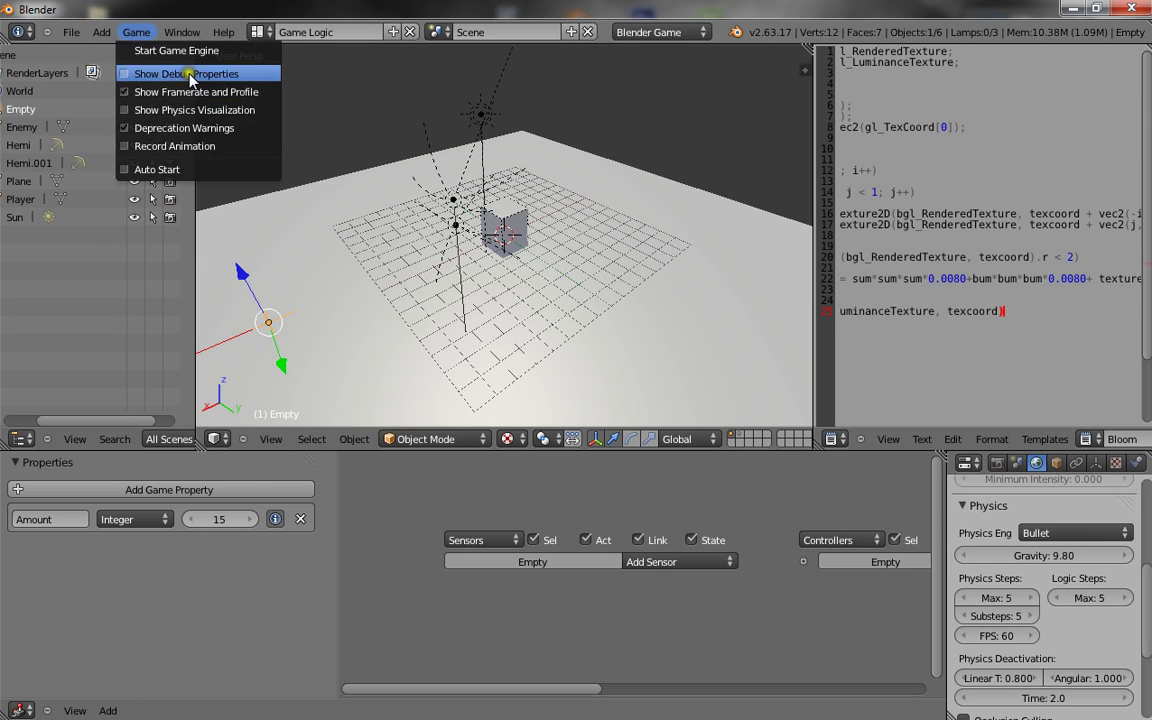
click(186, 72)
key(p)
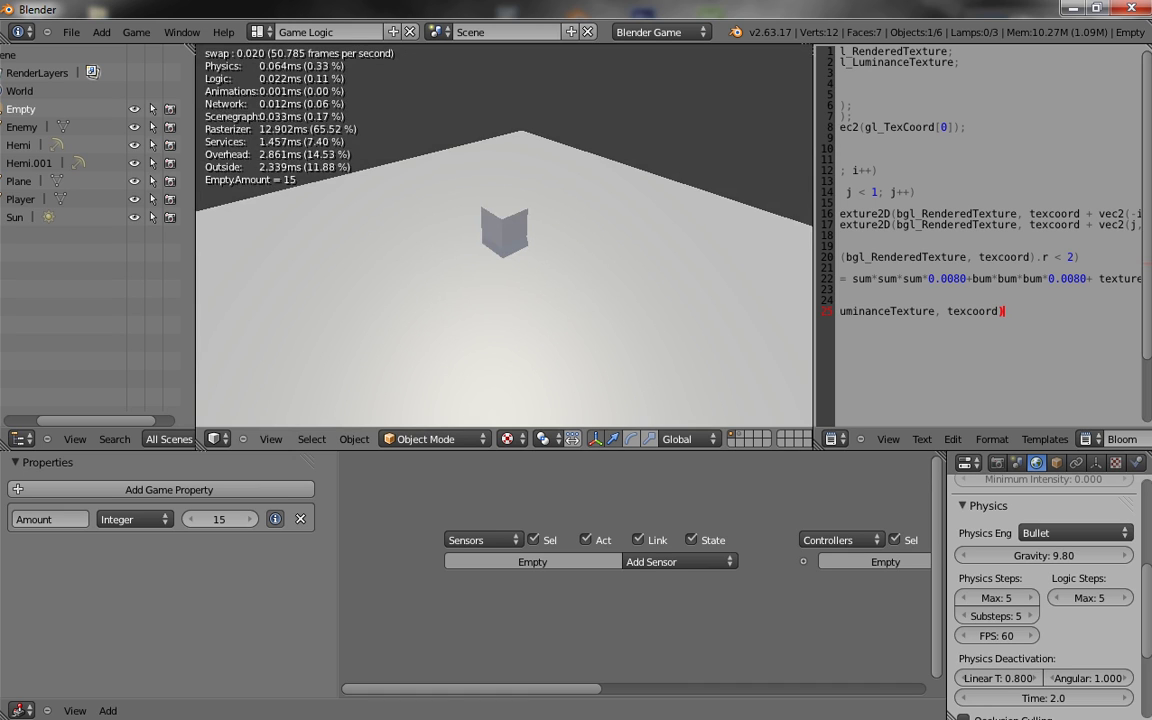
key(Escape)
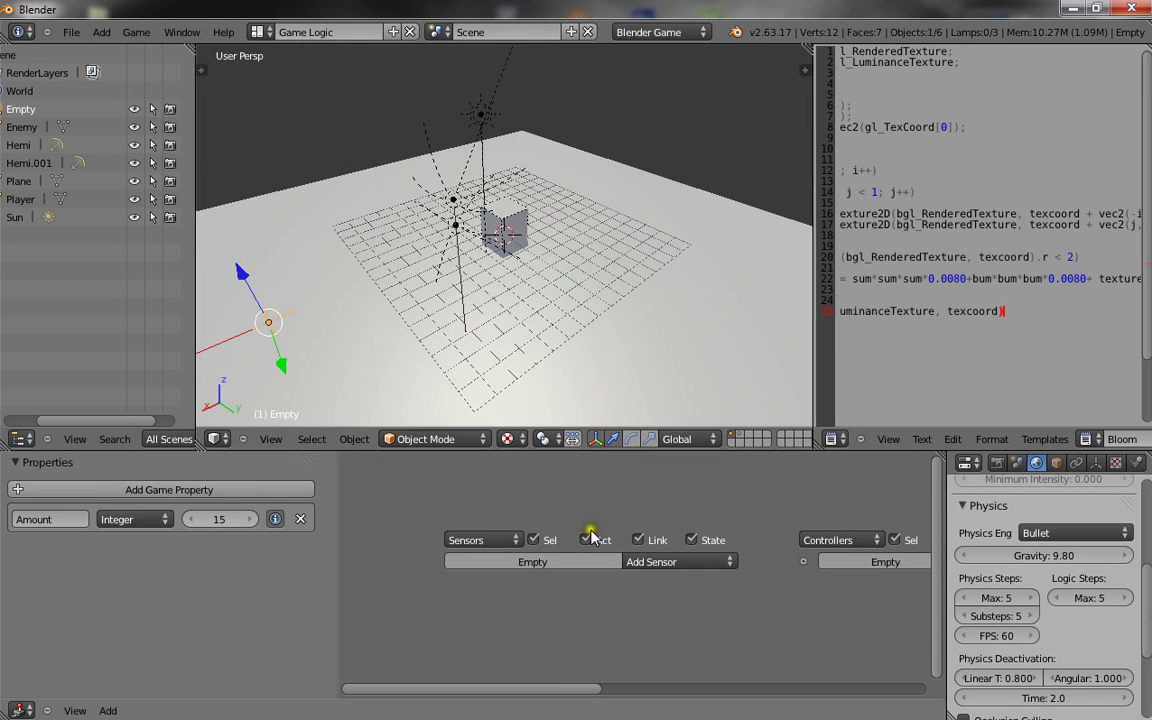
Step: Add a Property sensor and a Random sensor to the Empty
scroll(630, 630, up, 3)
scroll(671, 625, down, 2)
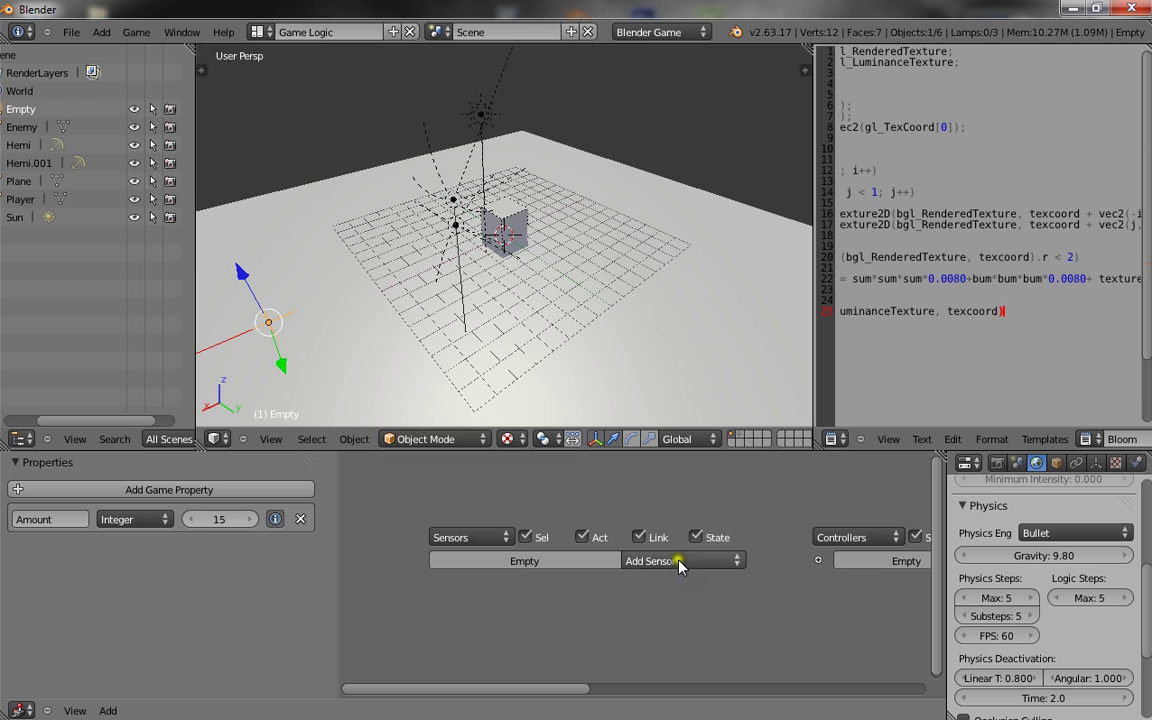
click(680, 560)
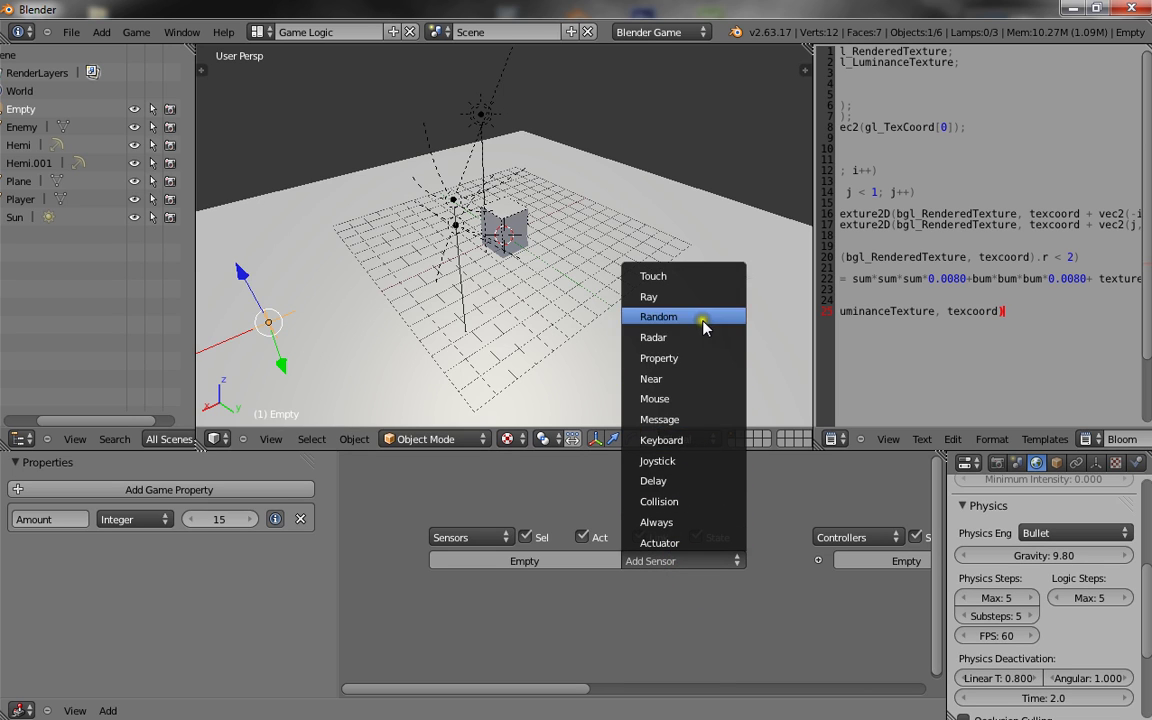
click(690, 358)
middle_drag(668, 571, 597, 548)
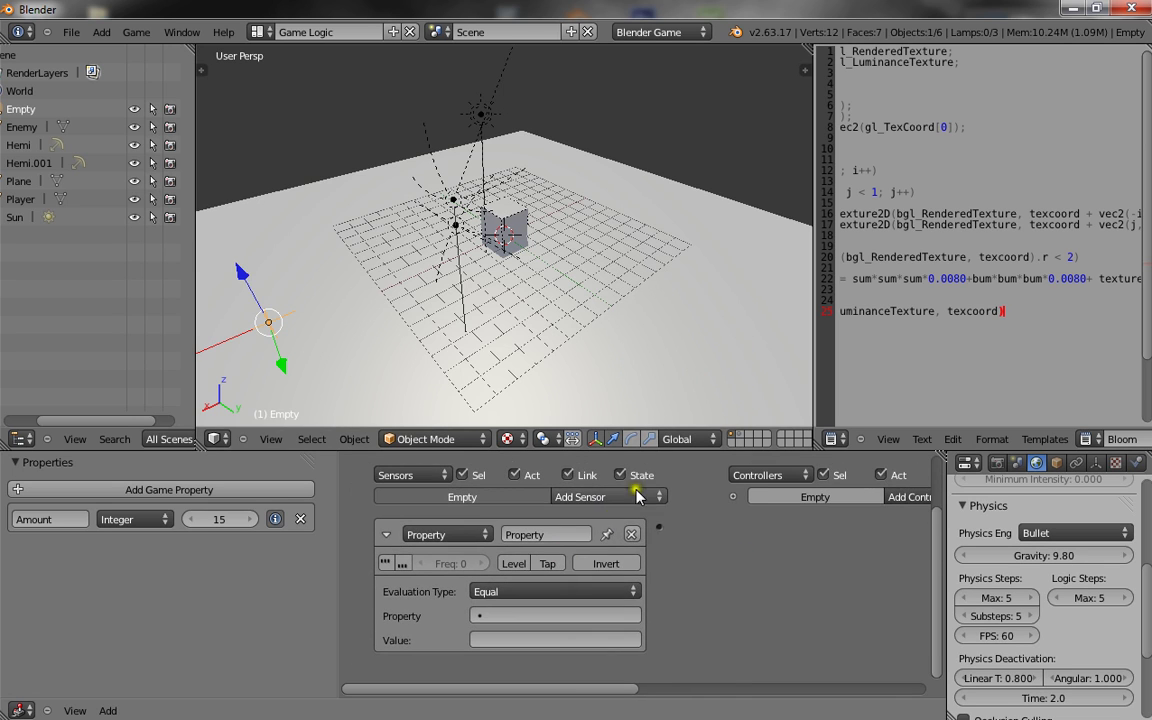
click(602, 497)
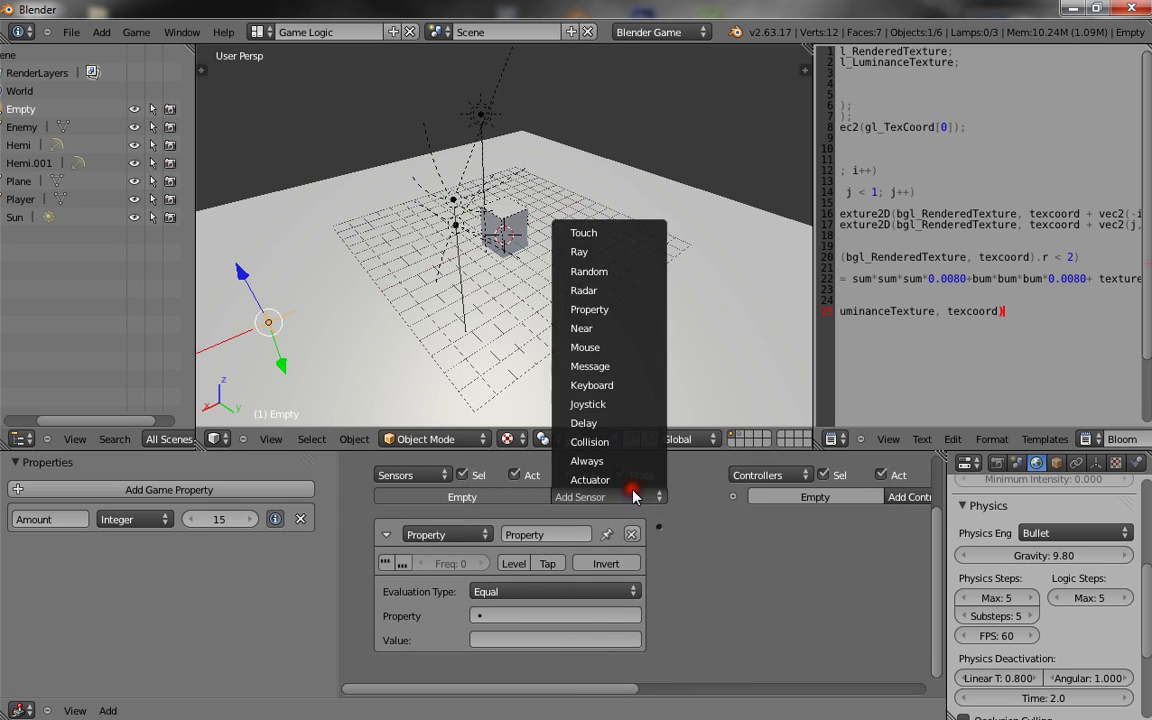
click(612, 270)
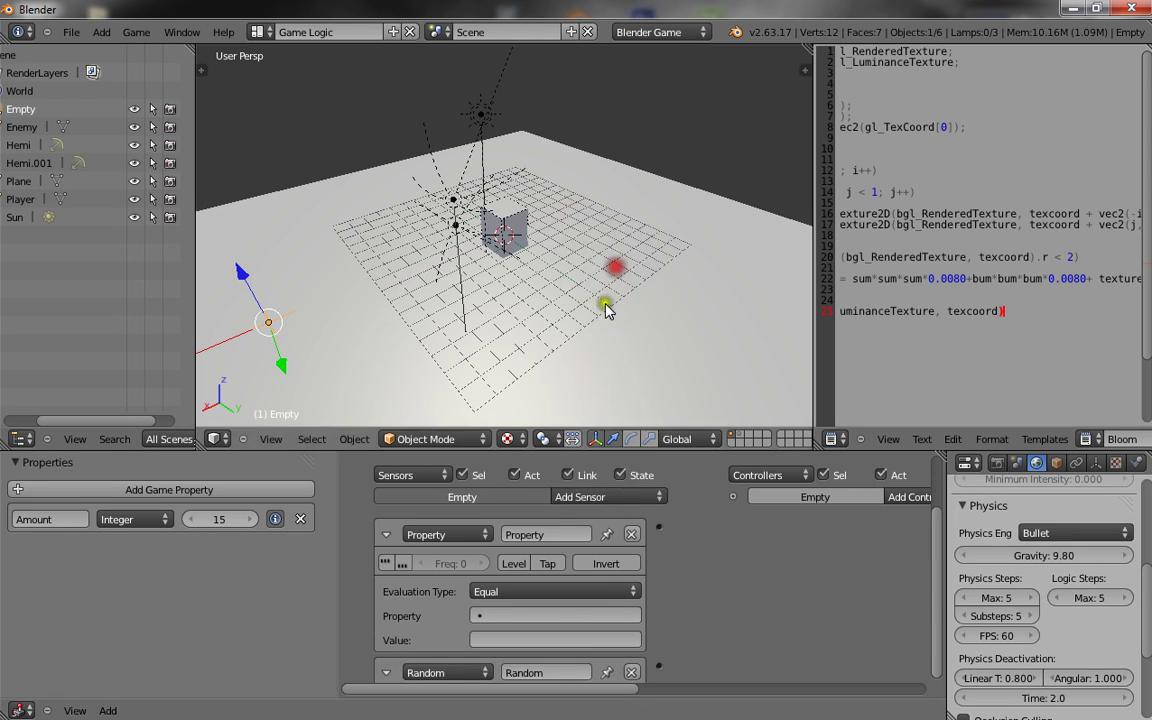
Step: Assign the Amount property to the Empty's Property sensor
click(496, 614)
click(494, 440)
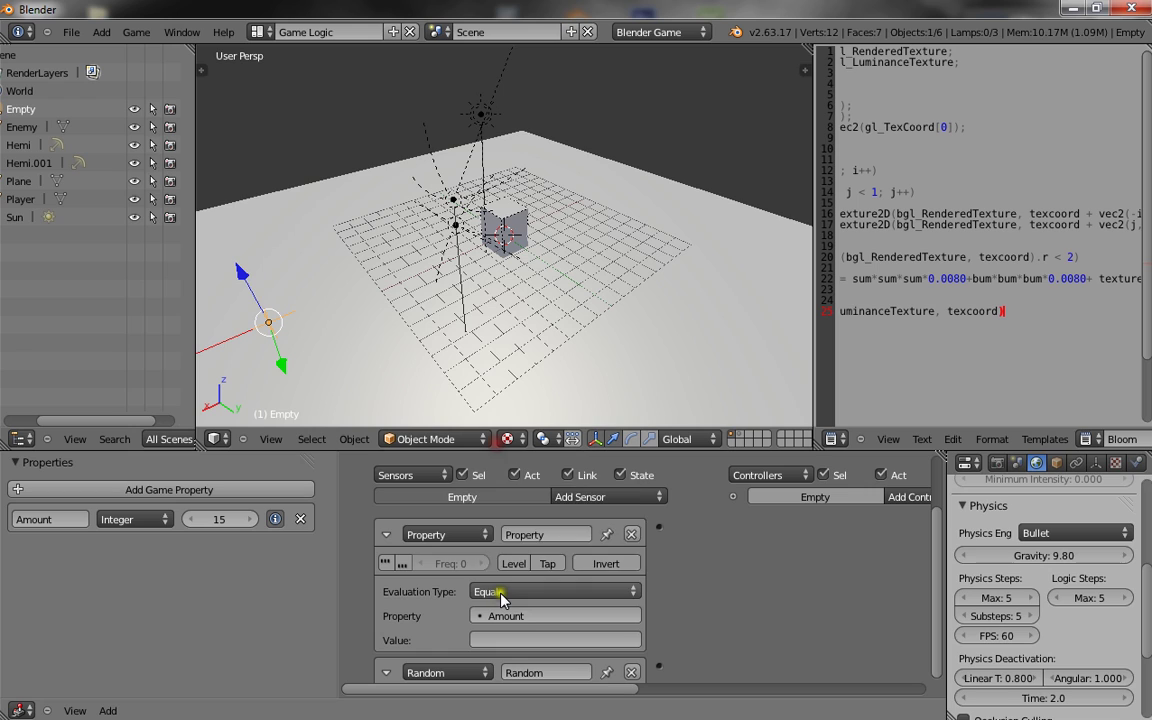
Step: Set the Property sensor's evaluation type to Not Equal with a value of 0
click(530, 591)
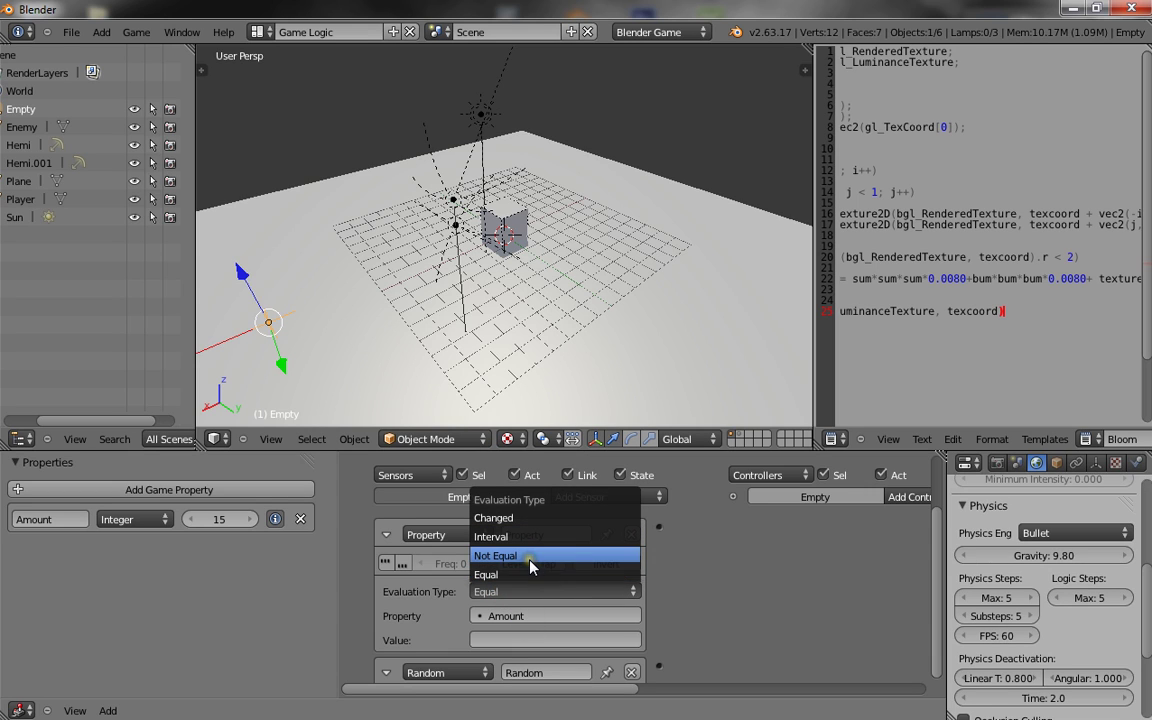
click(530, 560)
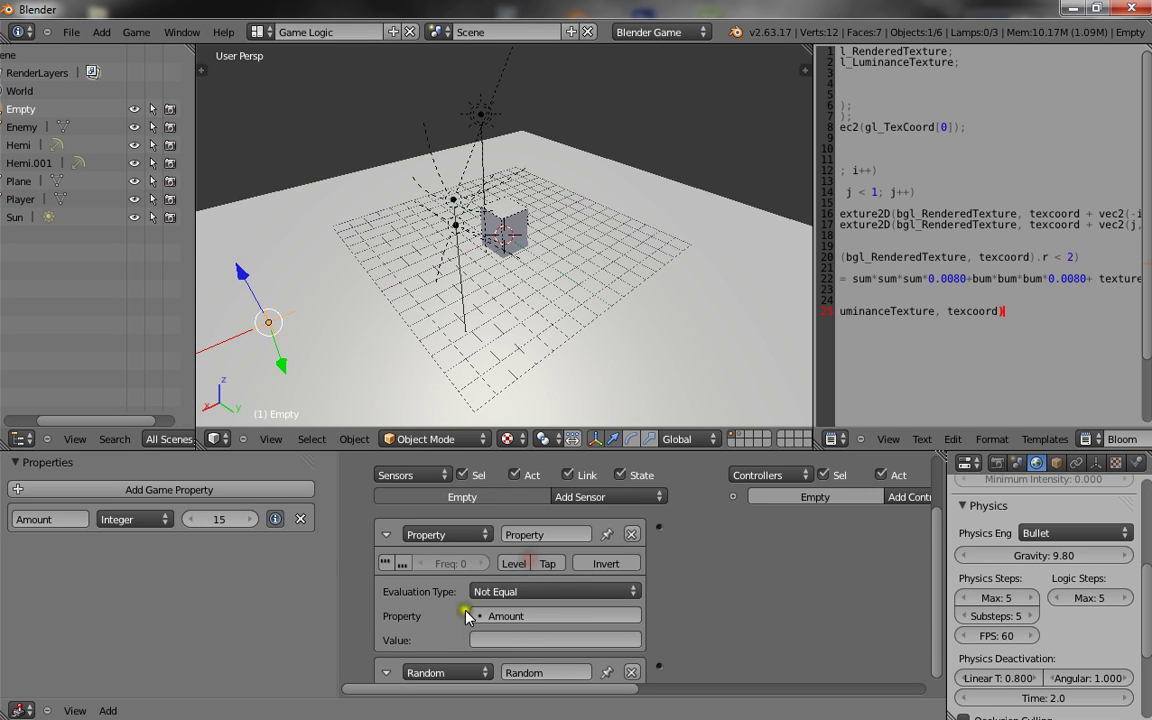
click(566, 640)
text(0)
click(661, 624)
Step: Add an Edit Object actuator to the Empty that adds the Enemy object
scroll(690, 592, down, 5)
middle_drag(668, 585, 350, 598)
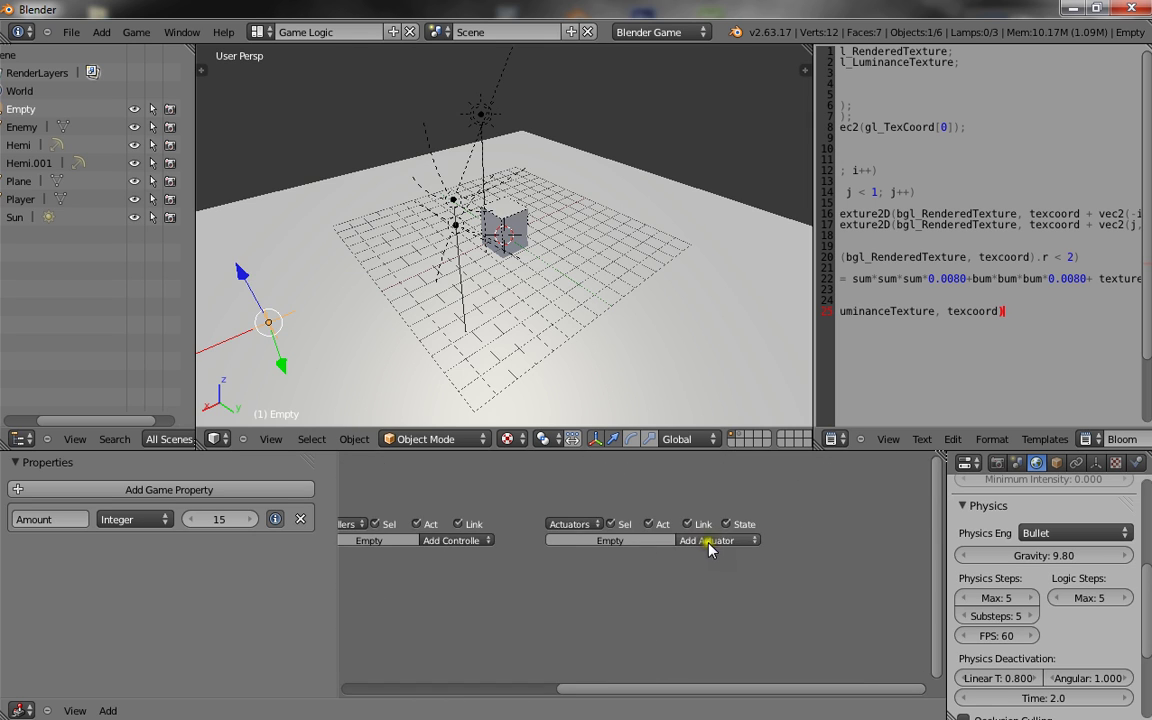
click(708, 541)
click(715, 486)
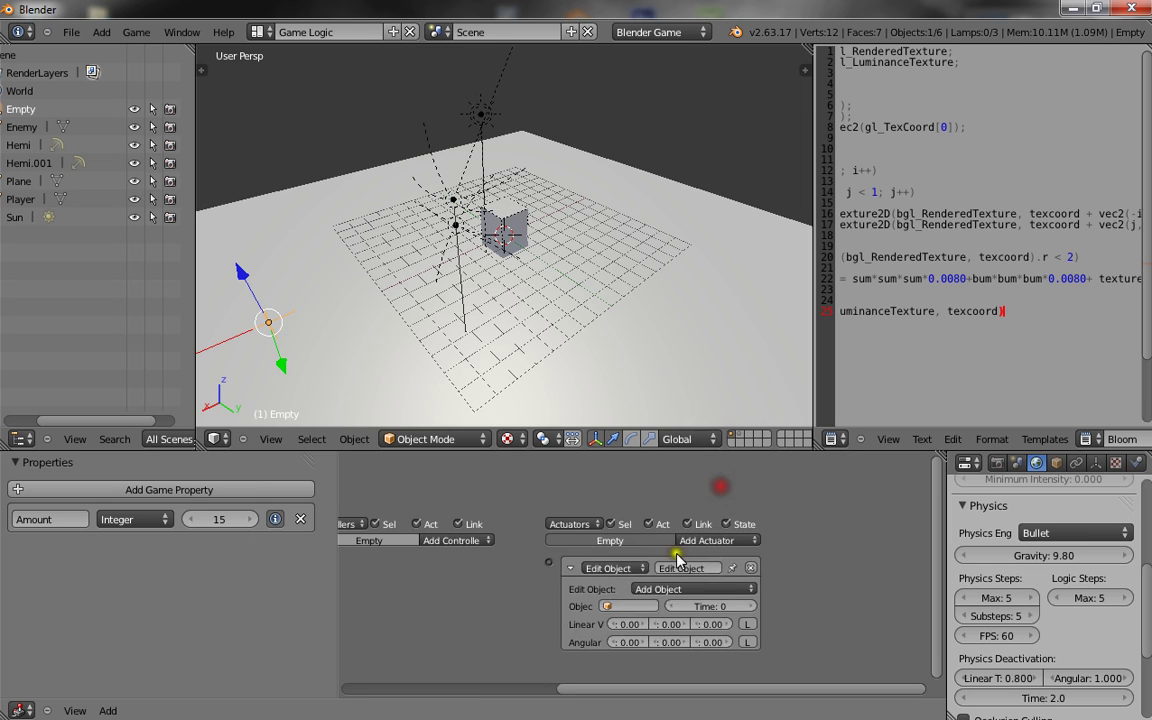
click(648, 607)
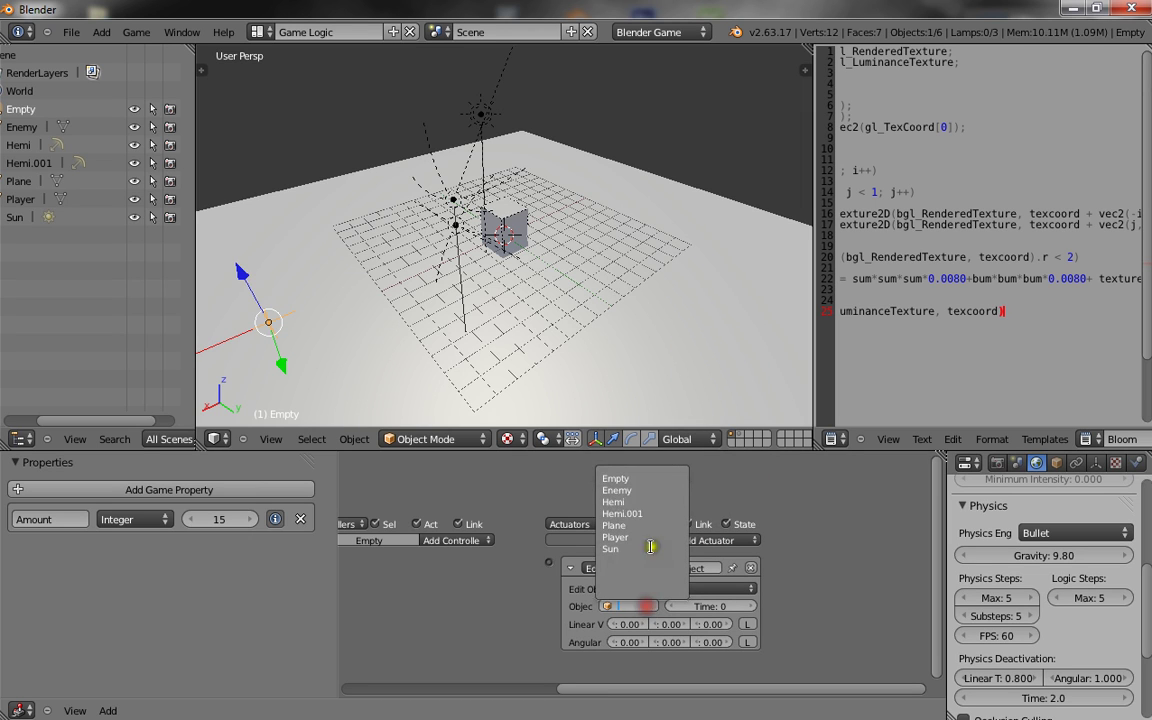
click(632, 487)
Step: Link the Property and Random sensors through an And controller to the Edit Object actuator, and collapse that actuator
key(Home)
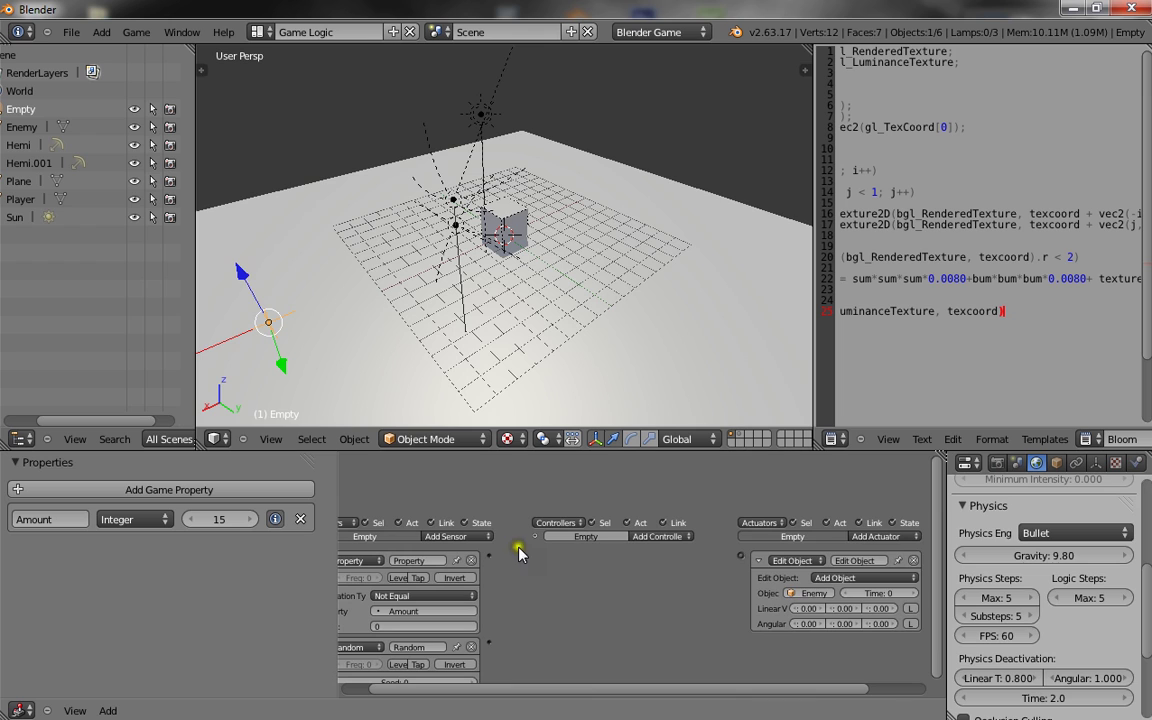
drag(492, 553, 740, 555)
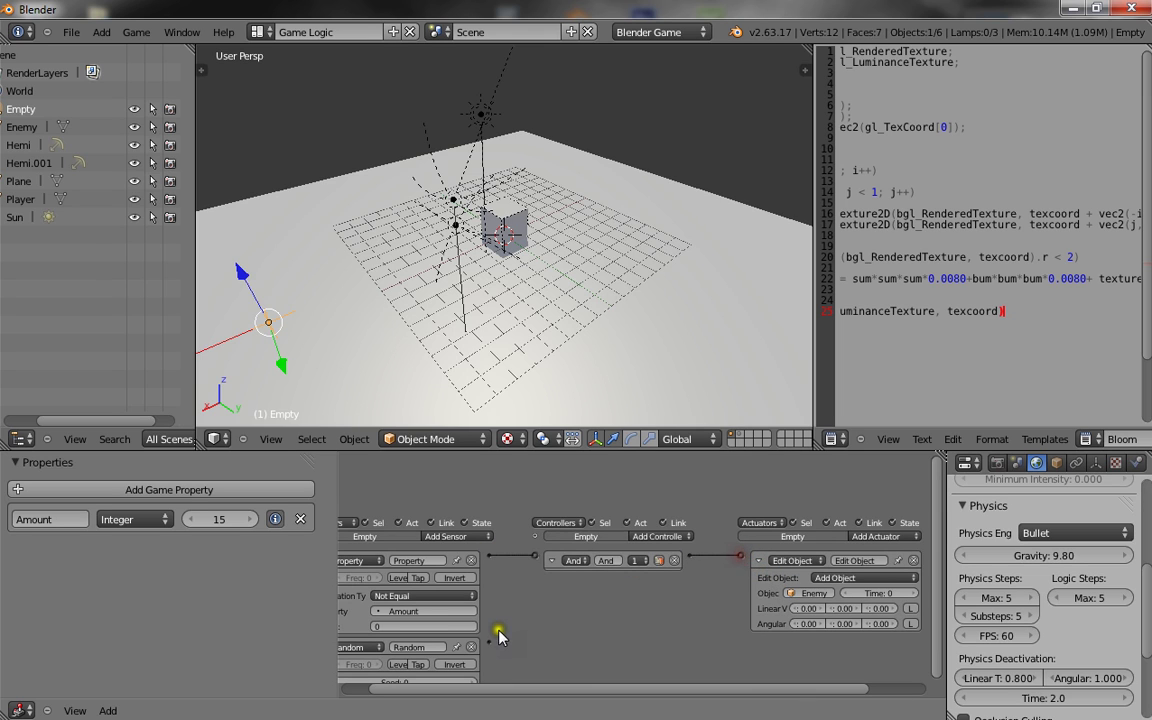
drag(492, 638, 535, 556)
middle_drag(522, 590, 738, 568)
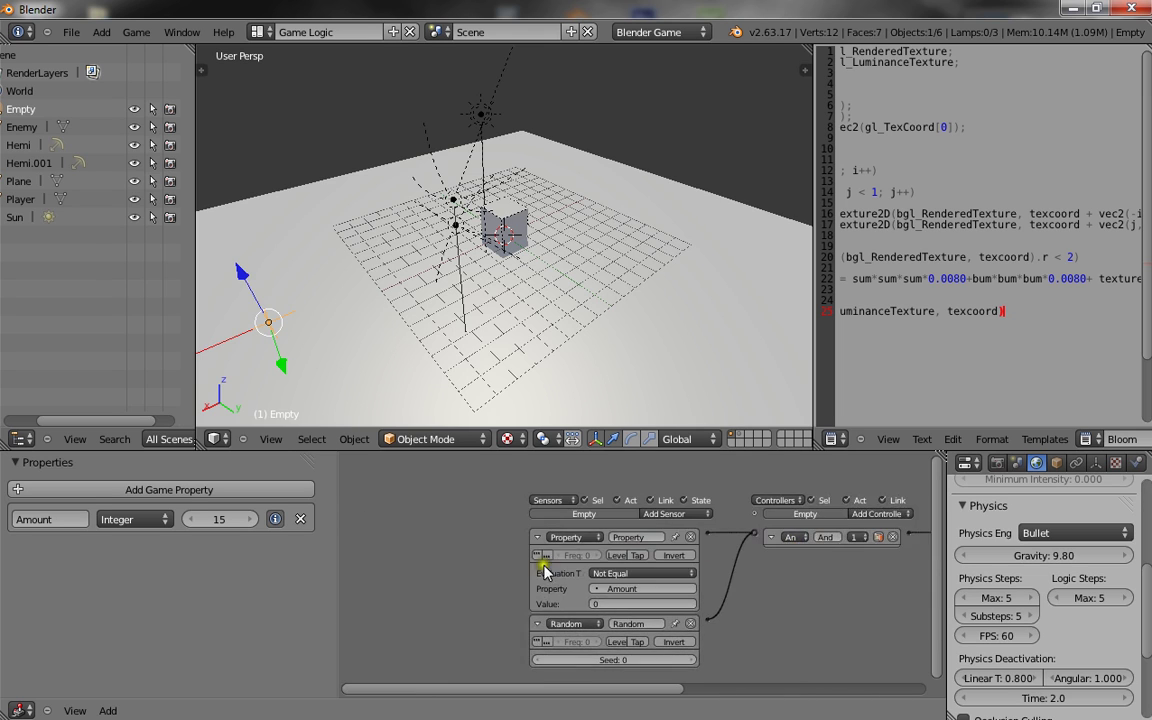
scroll(717, 578, up, 4)
scroll(632, 565, up, 1)
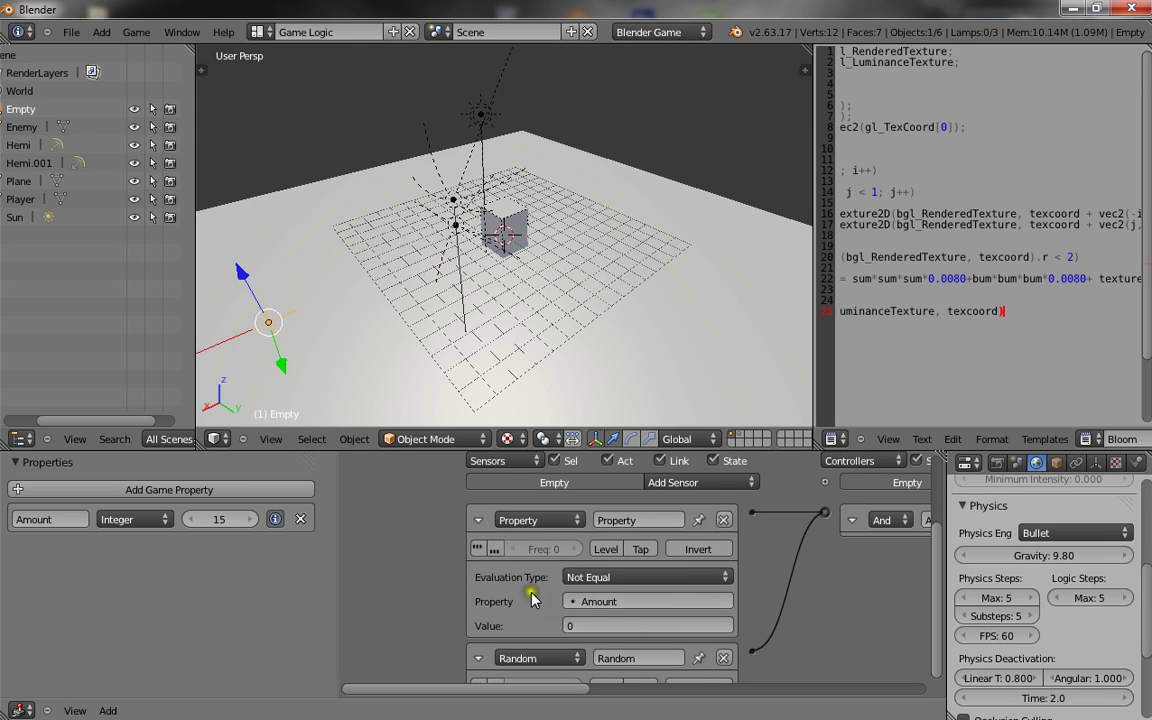
middle_drag(769, 626, 540, 628)
middle_drag(676, 587, 542, 598)
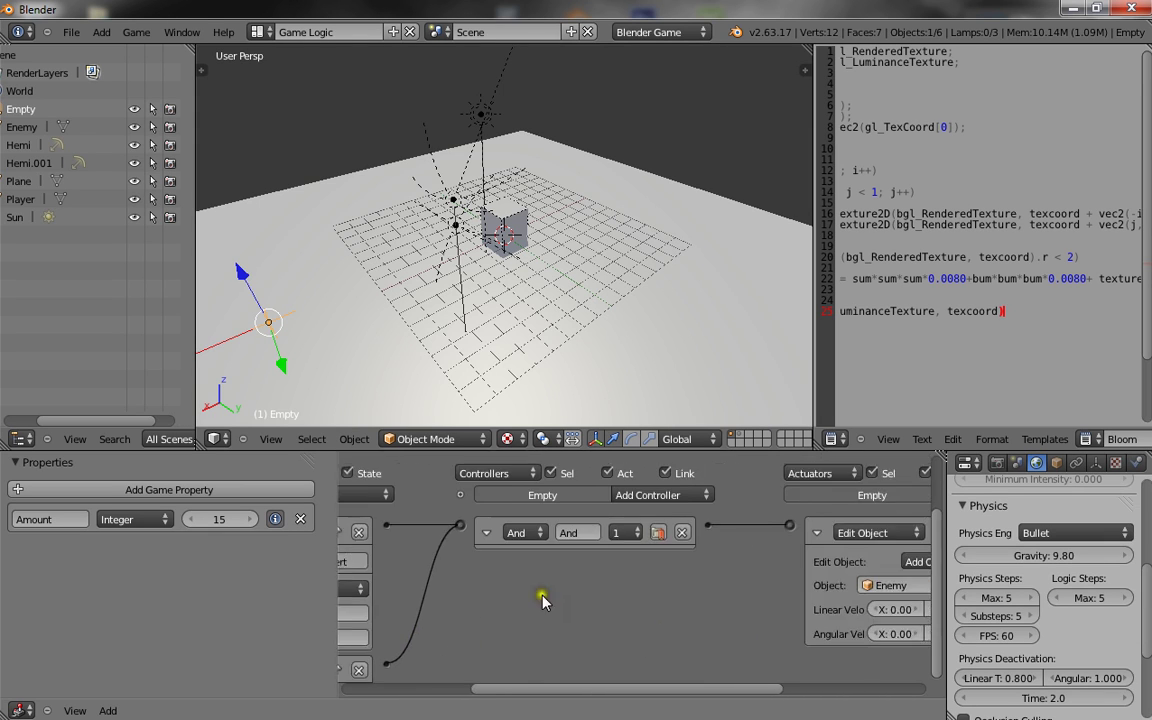
scroll(445, 558, right, 3)
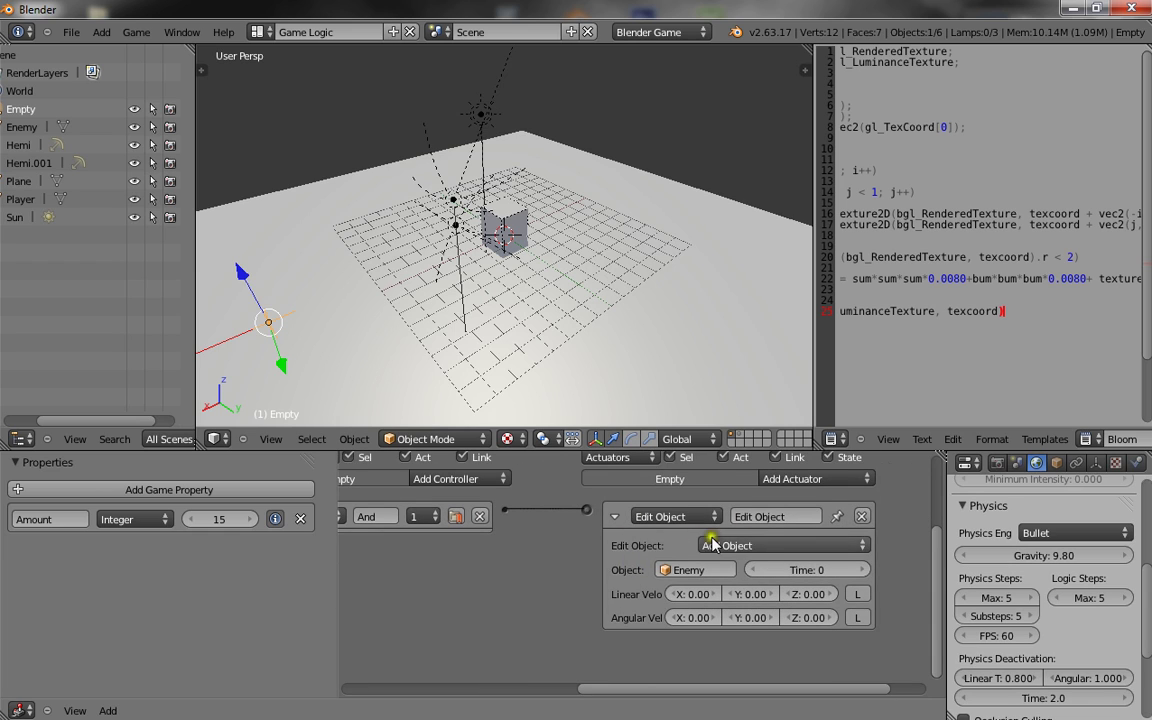
click(615, 516)
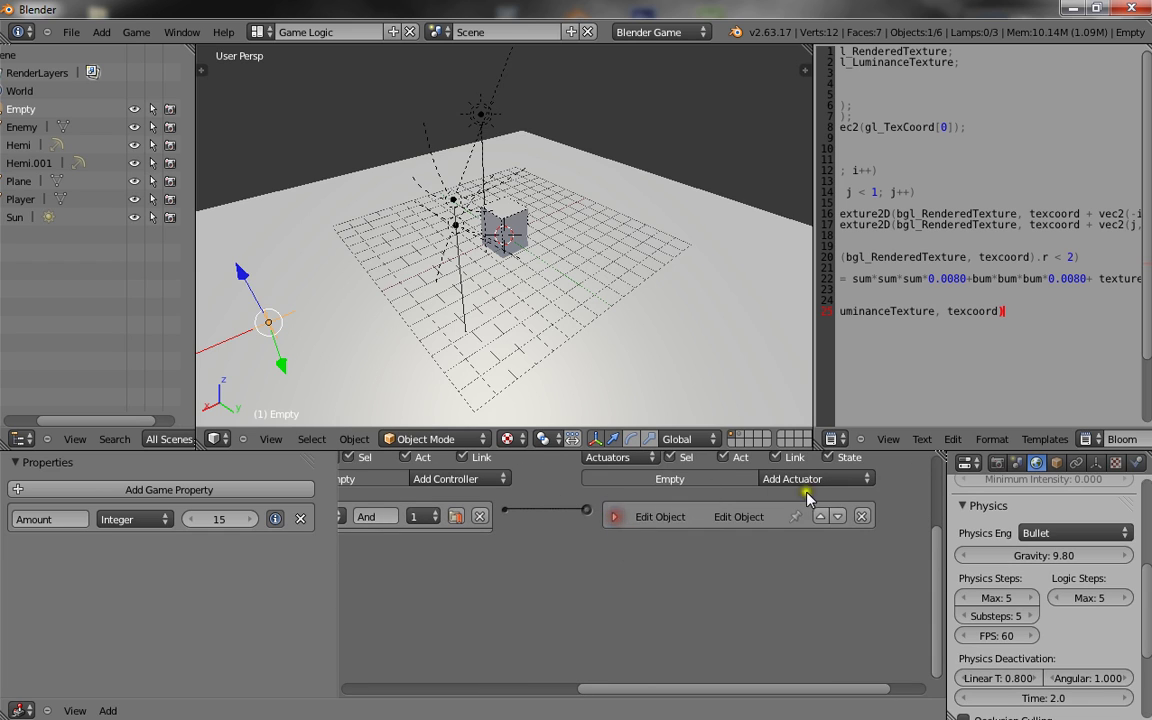
click(806, 478)
click(838, 308)
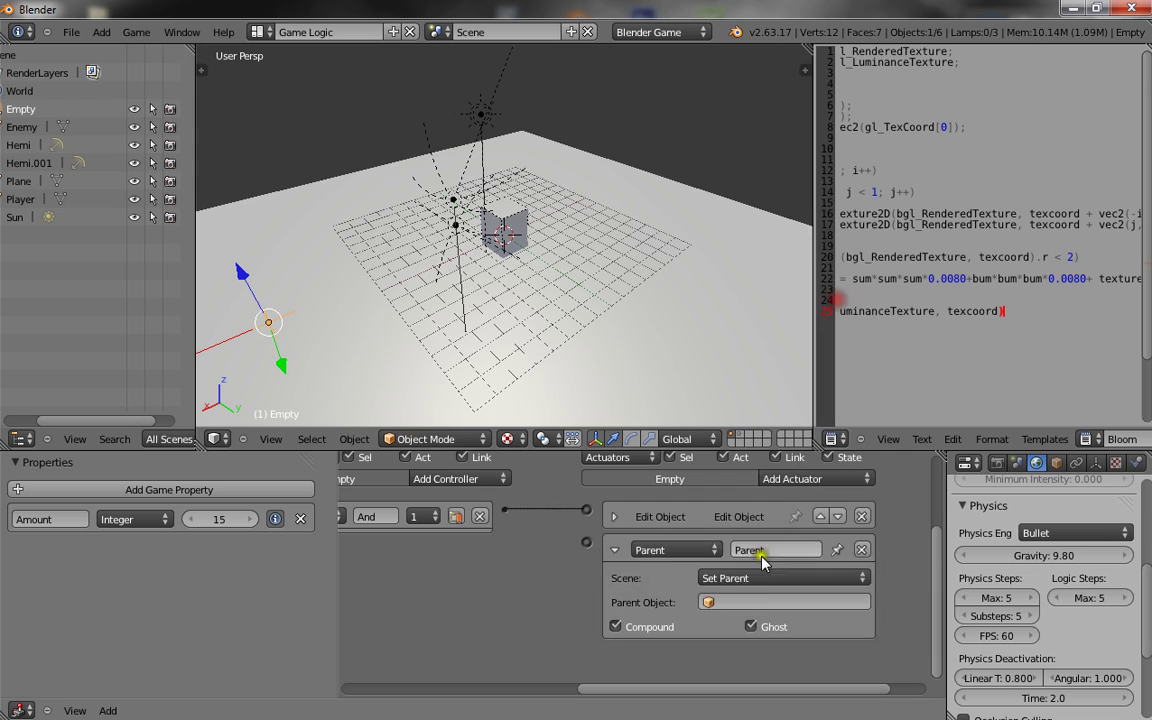
click(783, 578)
click(775, 577)
click(863, 550)
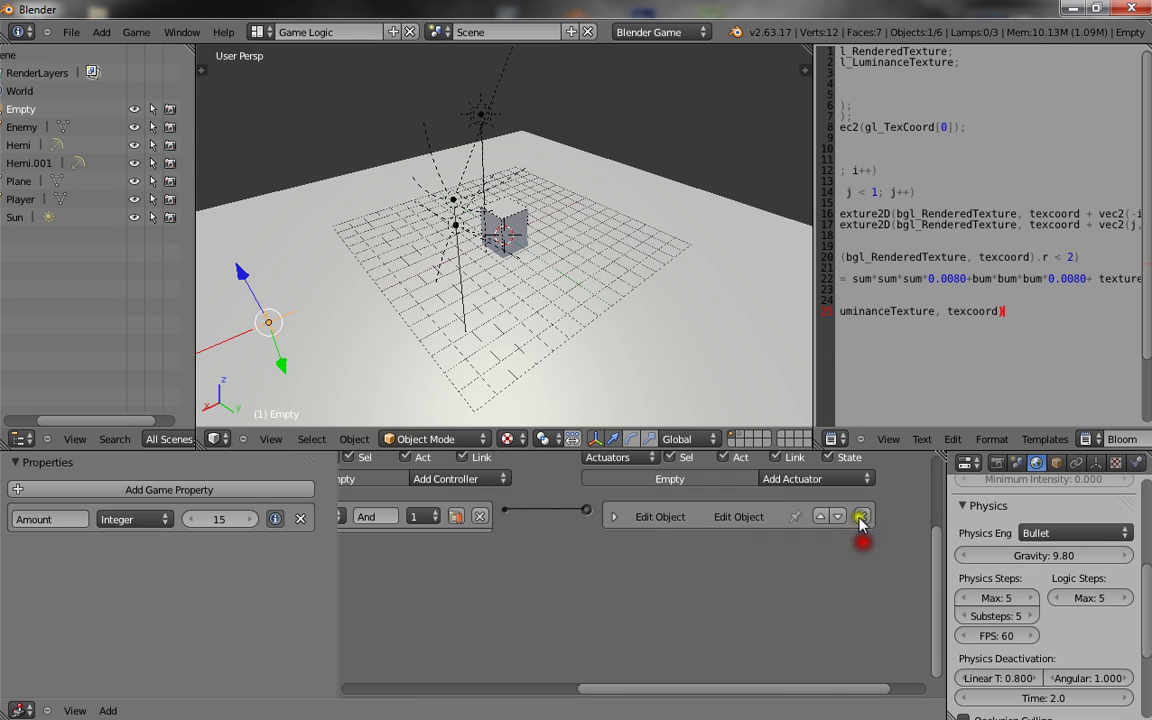
Step: Add a Property actuator to the Empty and set its mode to Add
click(836, 480)
click(812, 478)
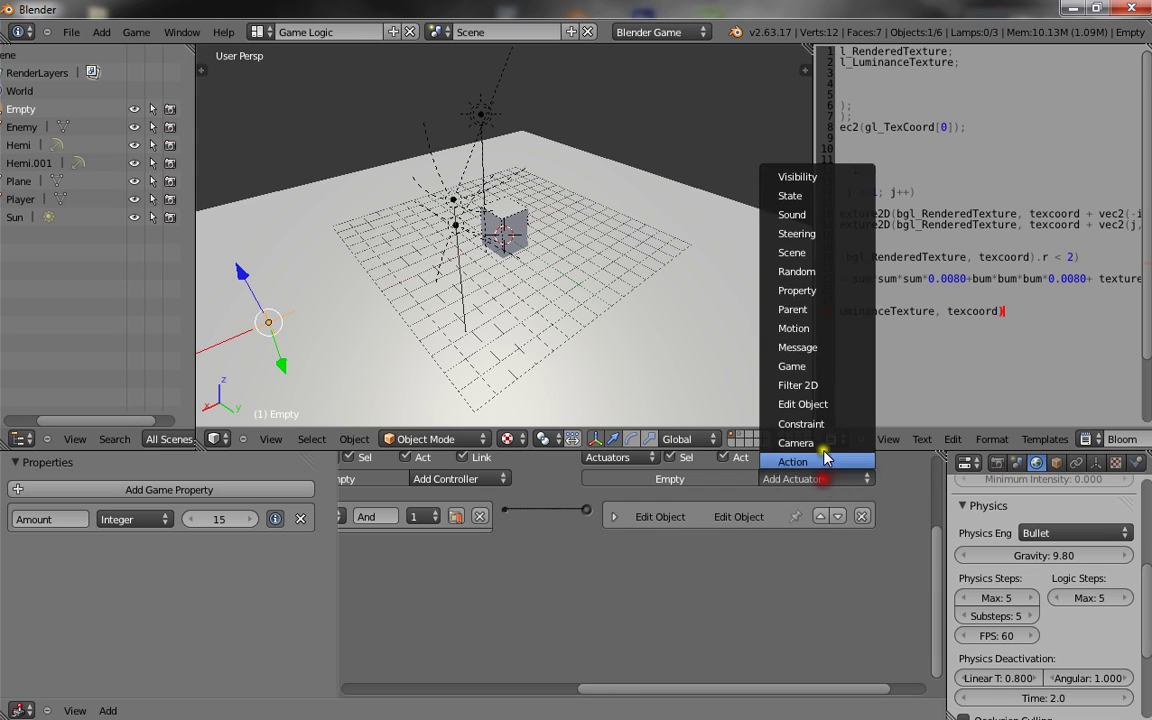
click(751, 293)
click(728, 578)
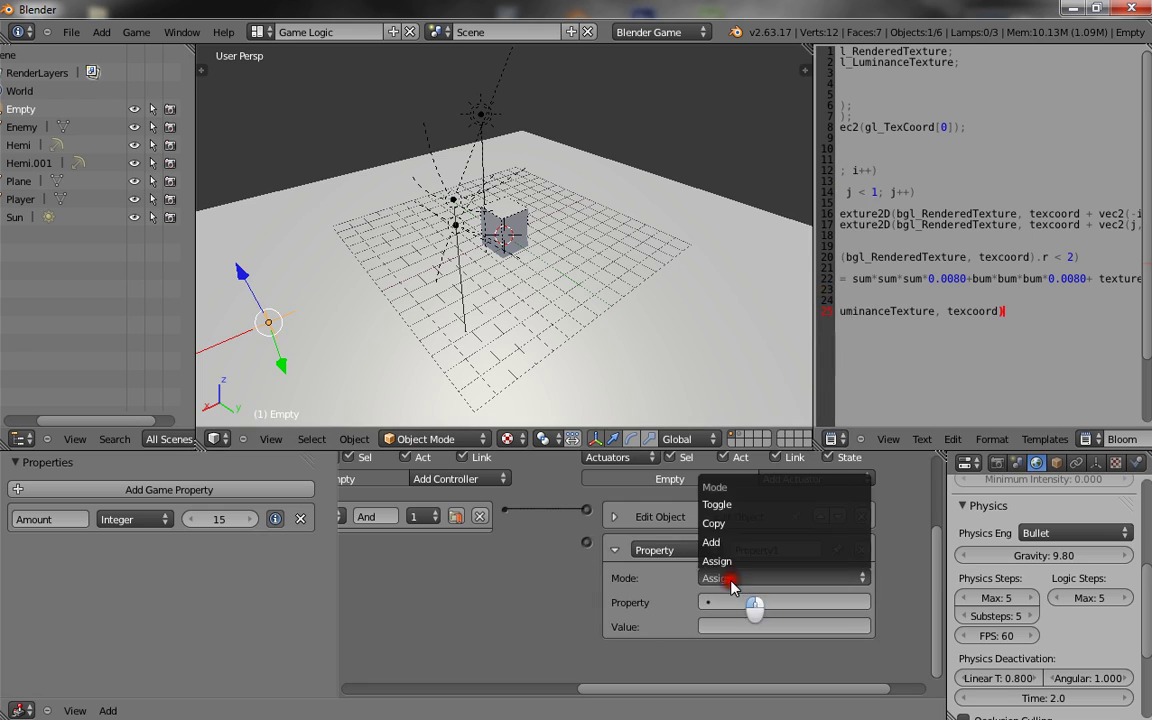
click(740, 540)
click(731, 603)
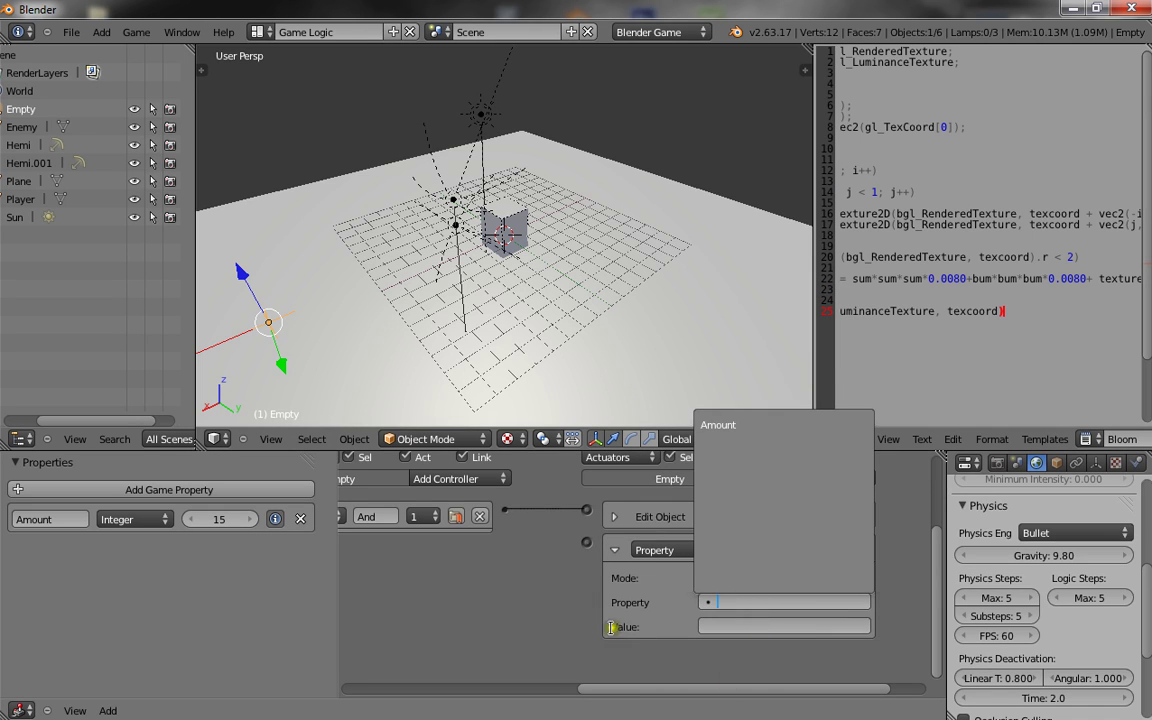
click(815, 578)
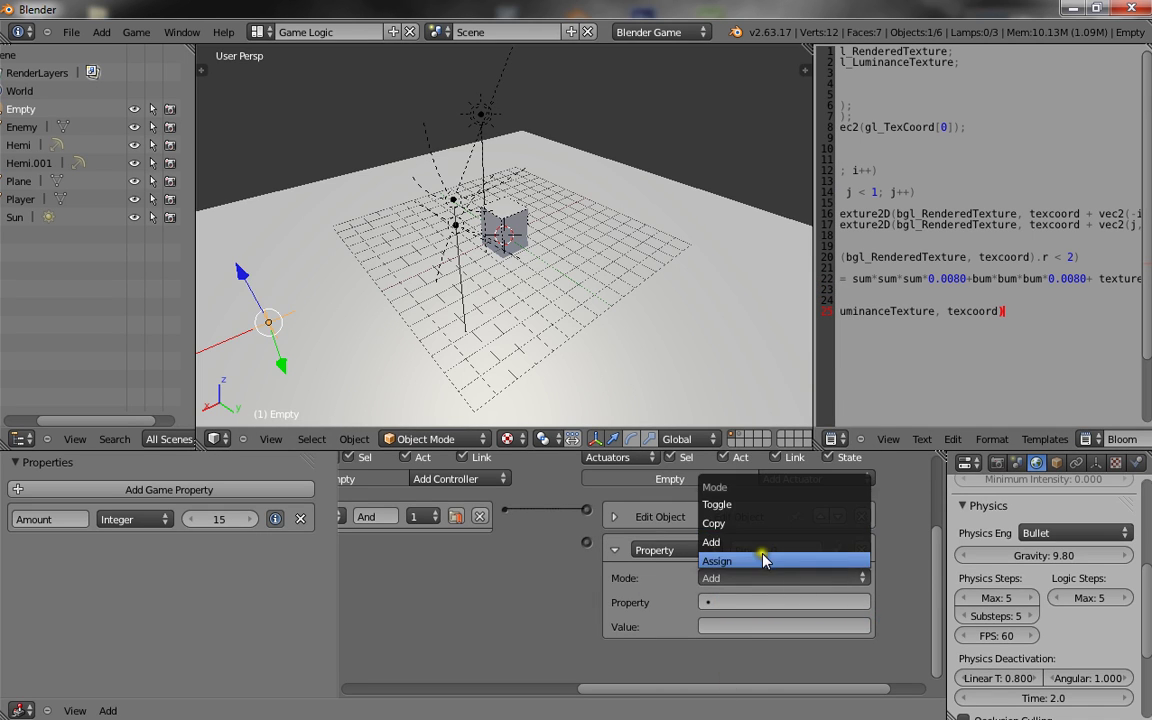
Step: Make the Property actuator add -1 to the Amount property and link it to the And controller
click(725, 602)
click(725, 424)
click(710, 625)
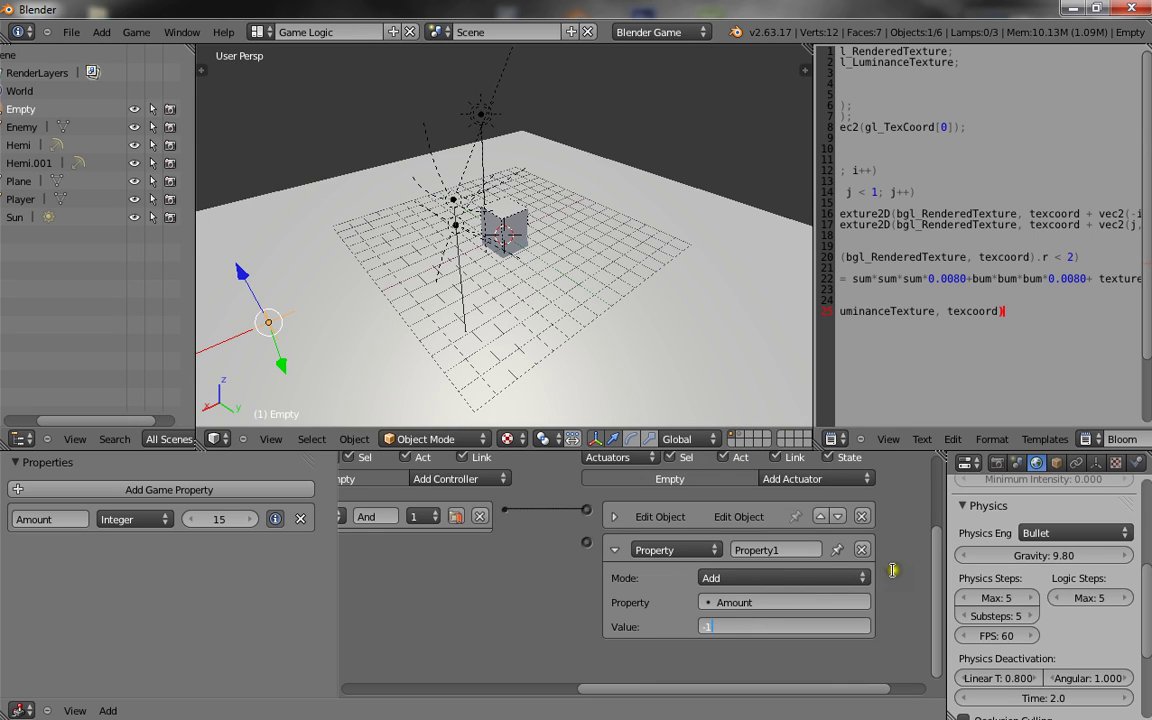
text(-1)
drag(586, 541, 508, 508)
Step: Review the settings and links of the Empty's sensors, And controller and actuators
scroll(524, 584, down, 6)
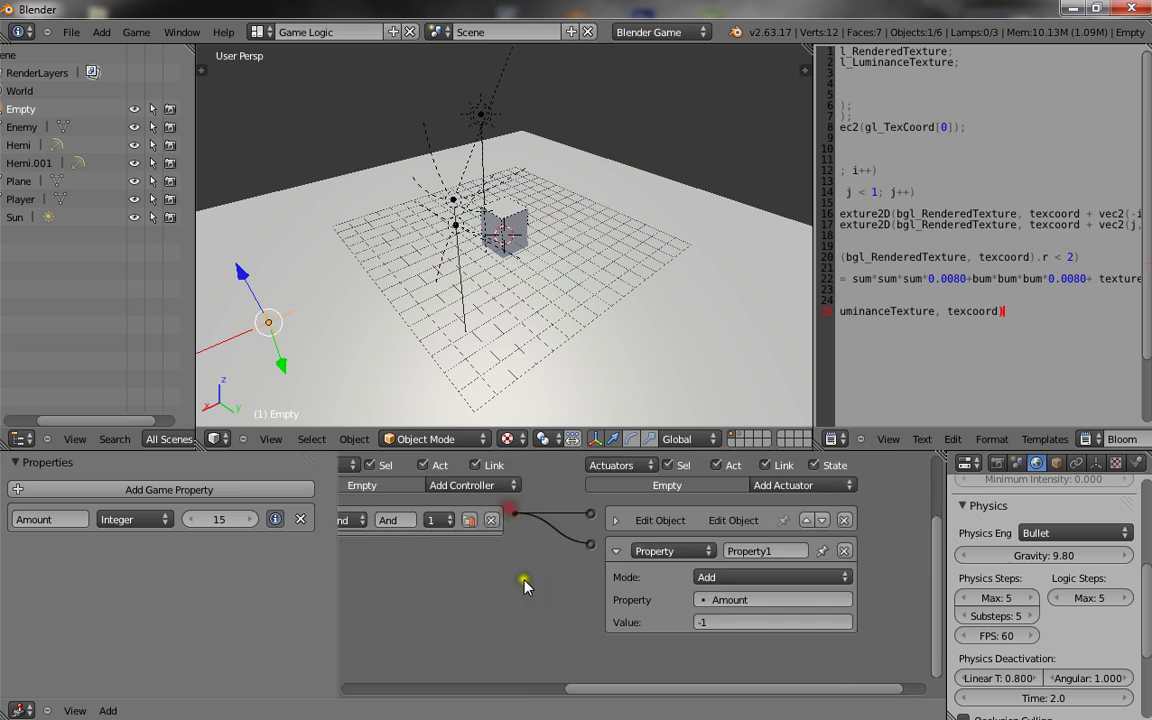
middle_drag(524, 584, 707, 630)
scroll(540, 565, up, 2)
scroll(640, 610, up, 2)
scroll(530, 600, up, 1)
scroll(581, 622, down, 2)
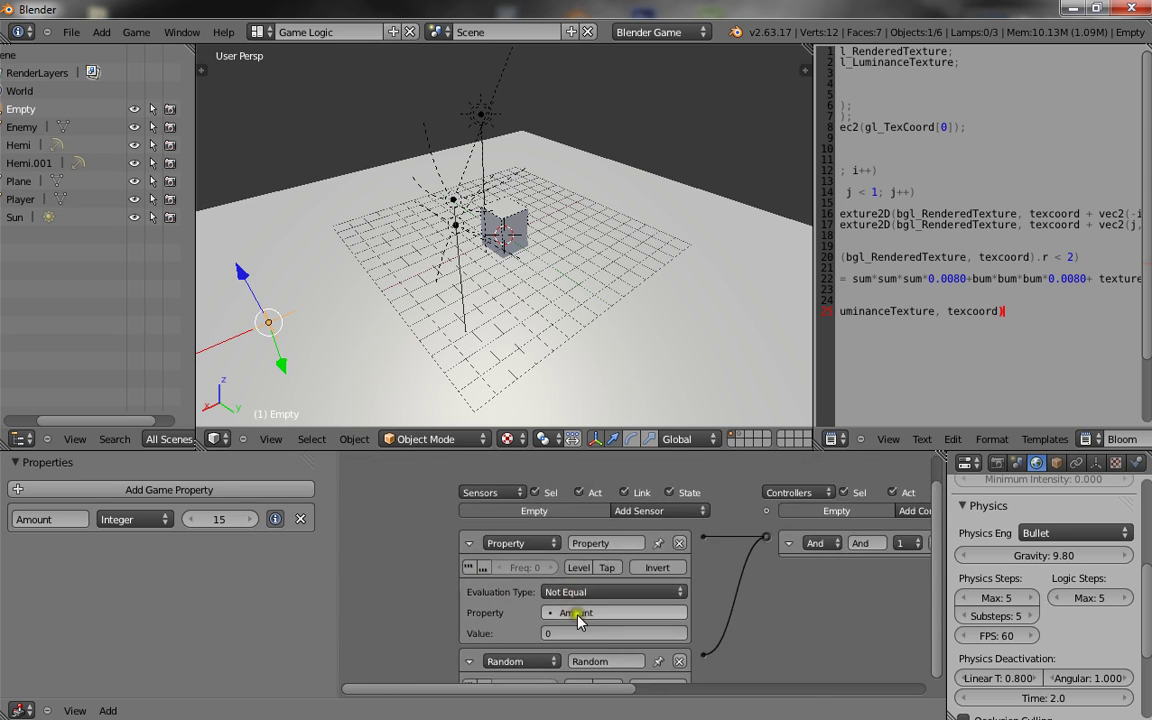
middle_drag(618, 685, 614, 596)
middle_drag(479, 555, 601, 627)
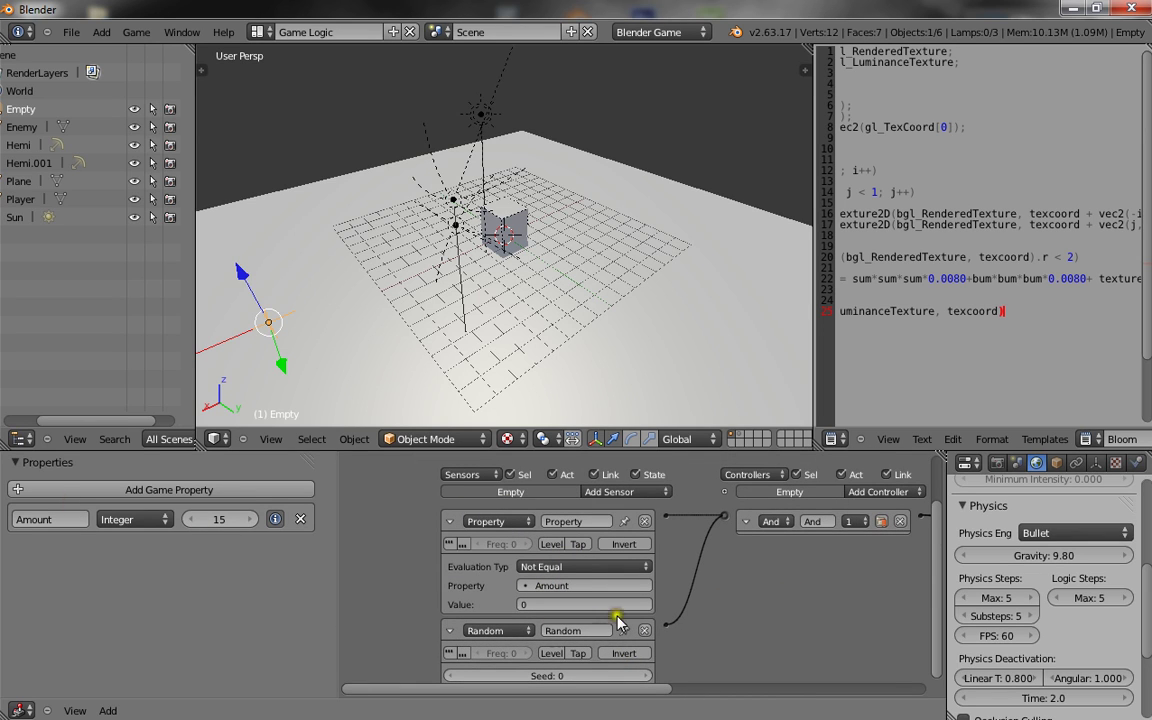
middle_drag(527, 662, 521, 573)
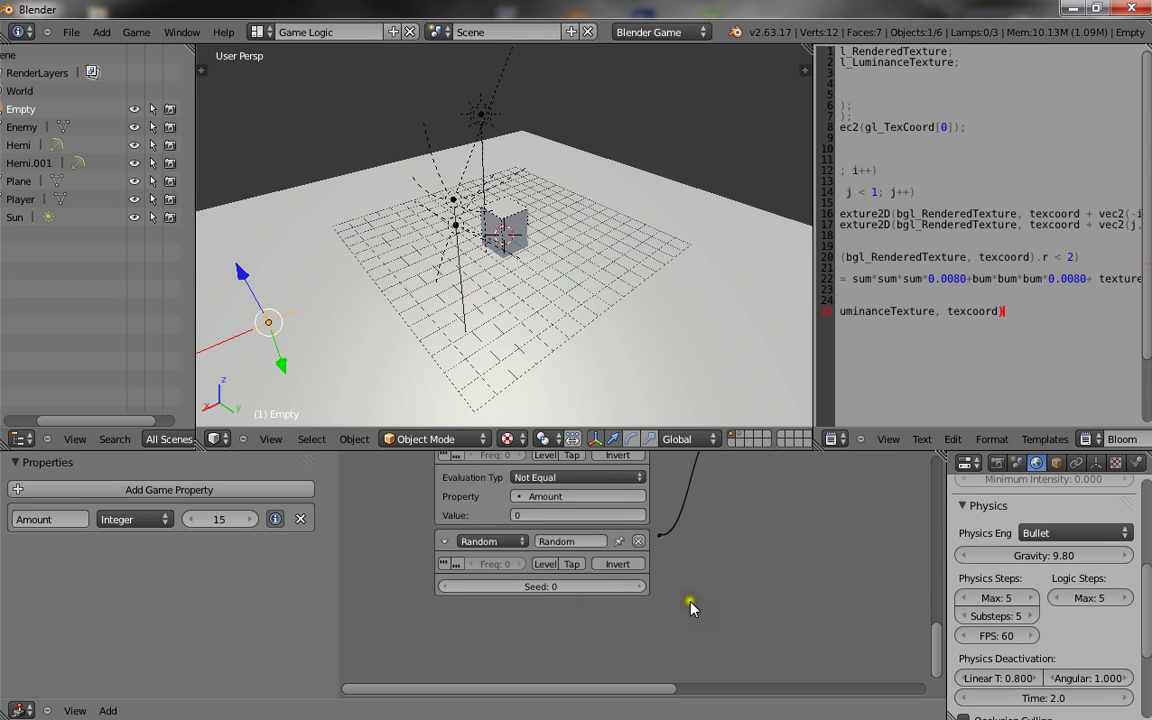
middle_drag(690, 603, 609, 649)
middle_drag(760, 517, 581, 512)
click(584, 515)
click(578, 515)
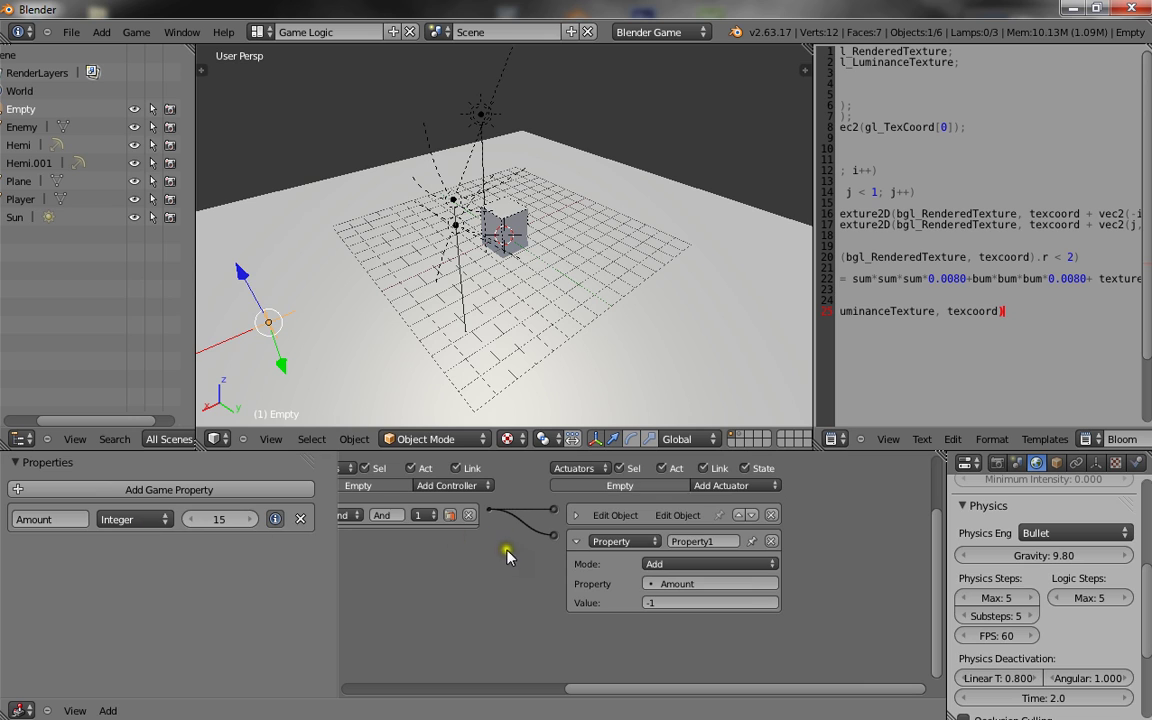
Step: Collapse the Empty's Property actuator and its Property and Random sensors
middle_drag(540, 560, 710, 581)
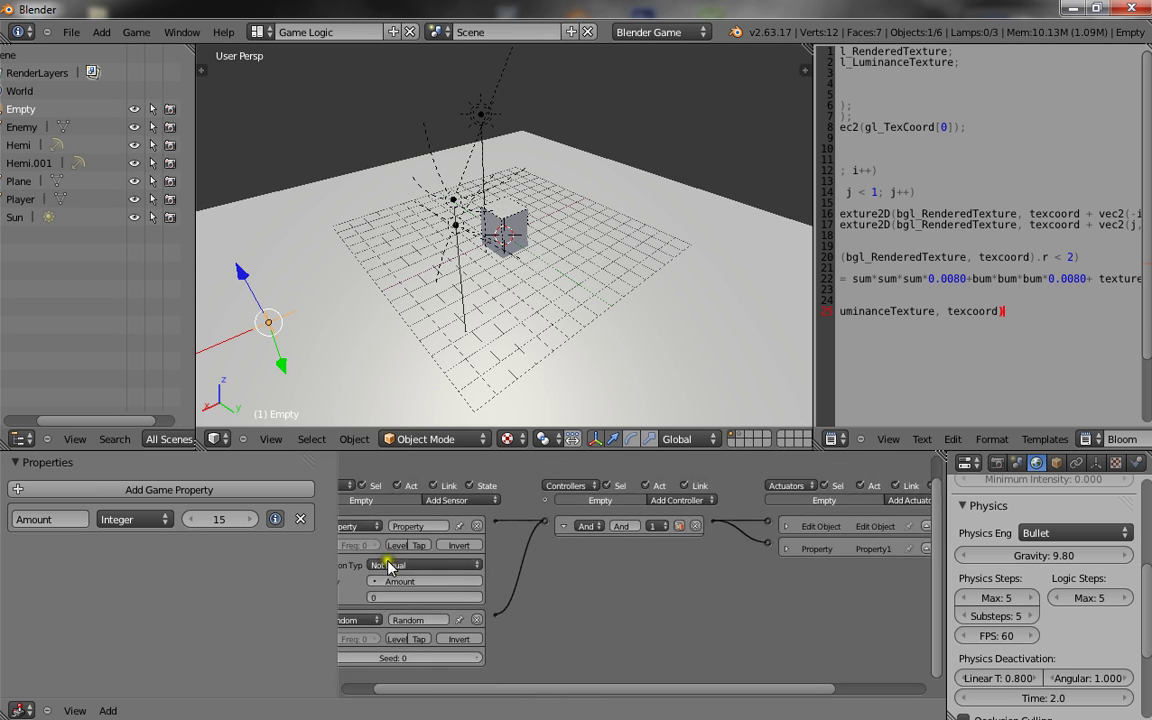
middle_drag(391, 560, 627, 557)
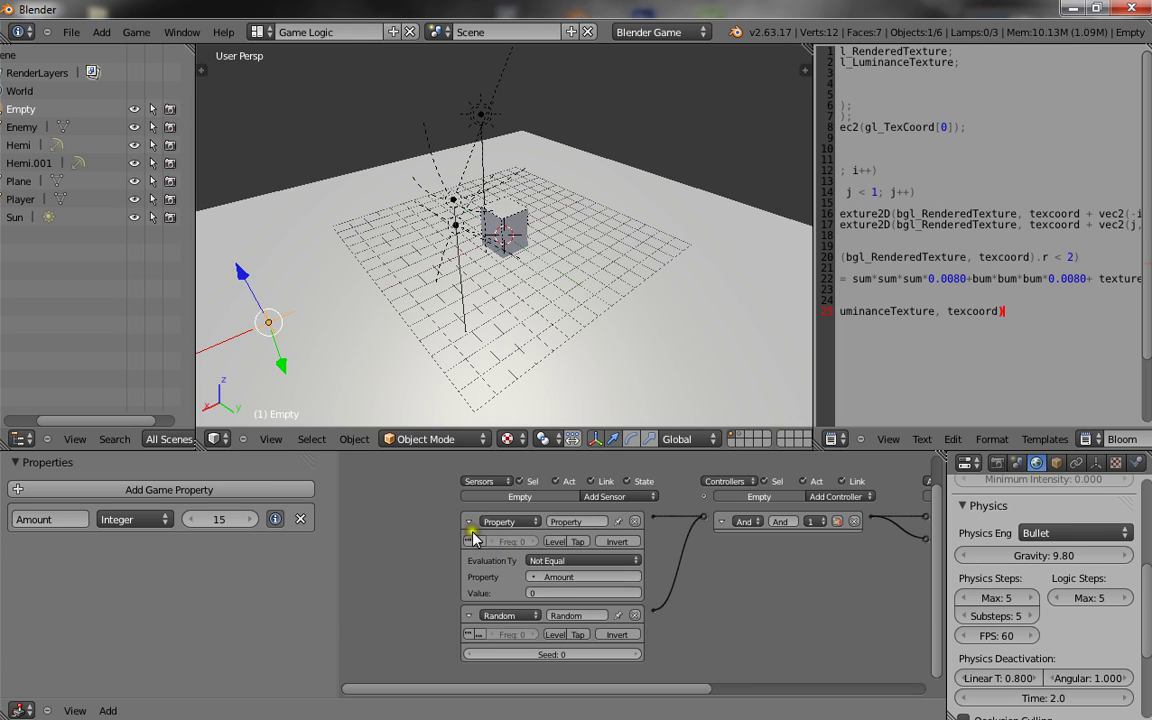
click(472, 522)
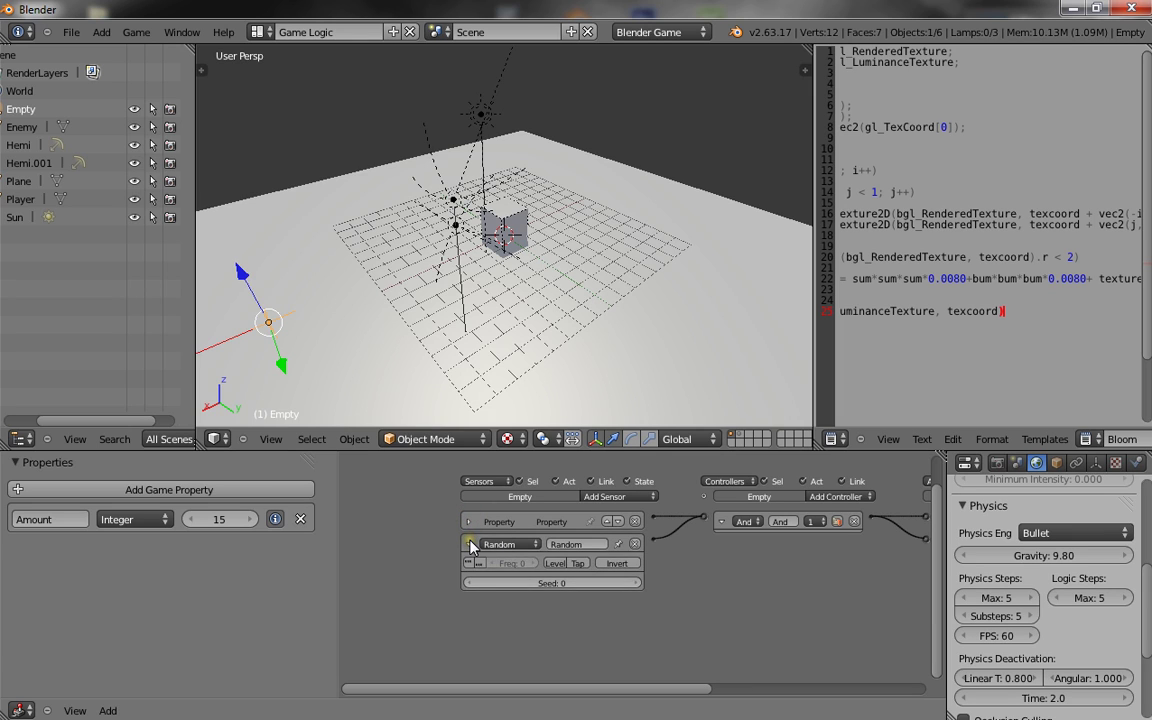
click(470, 544)
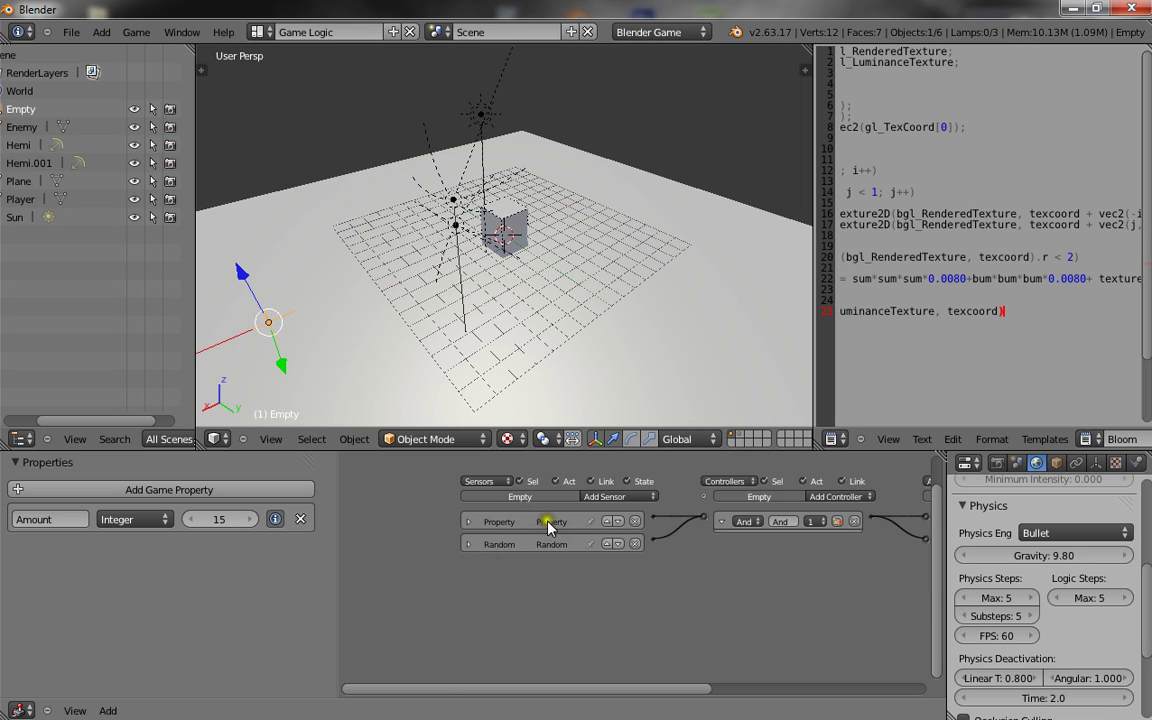
Step: Expand the Random sensor and enable its Tap option
scroll(604, 289, up, 2)
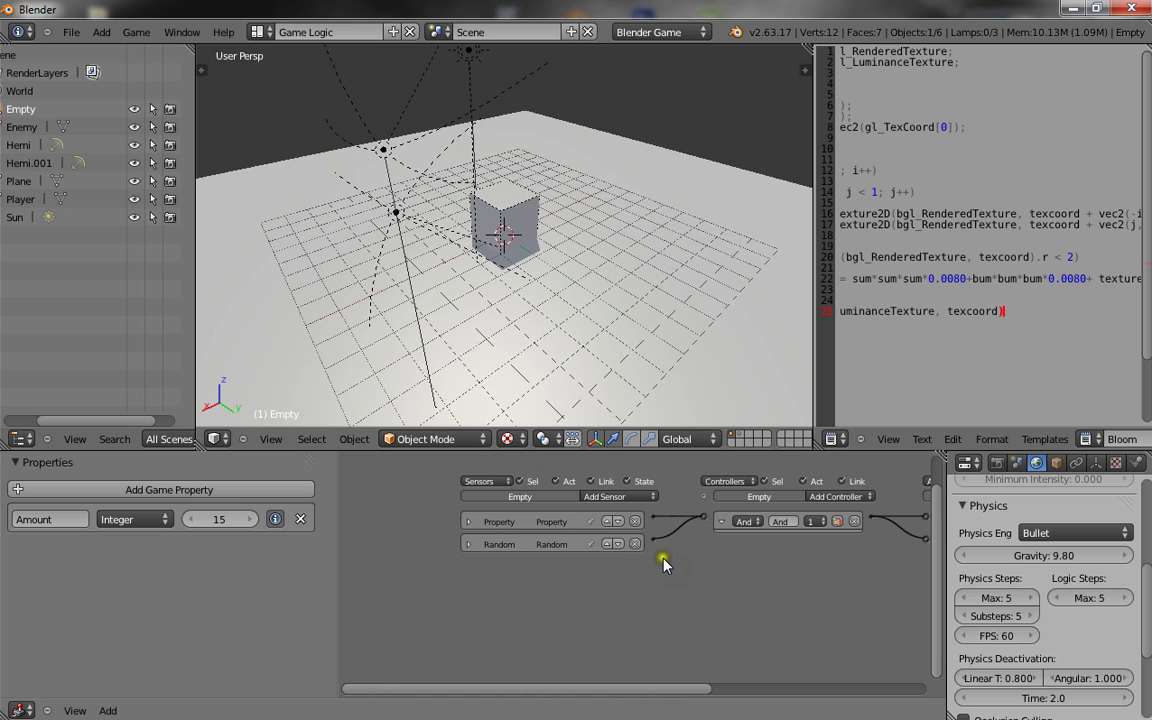
scroll(601, 556, down, 1)
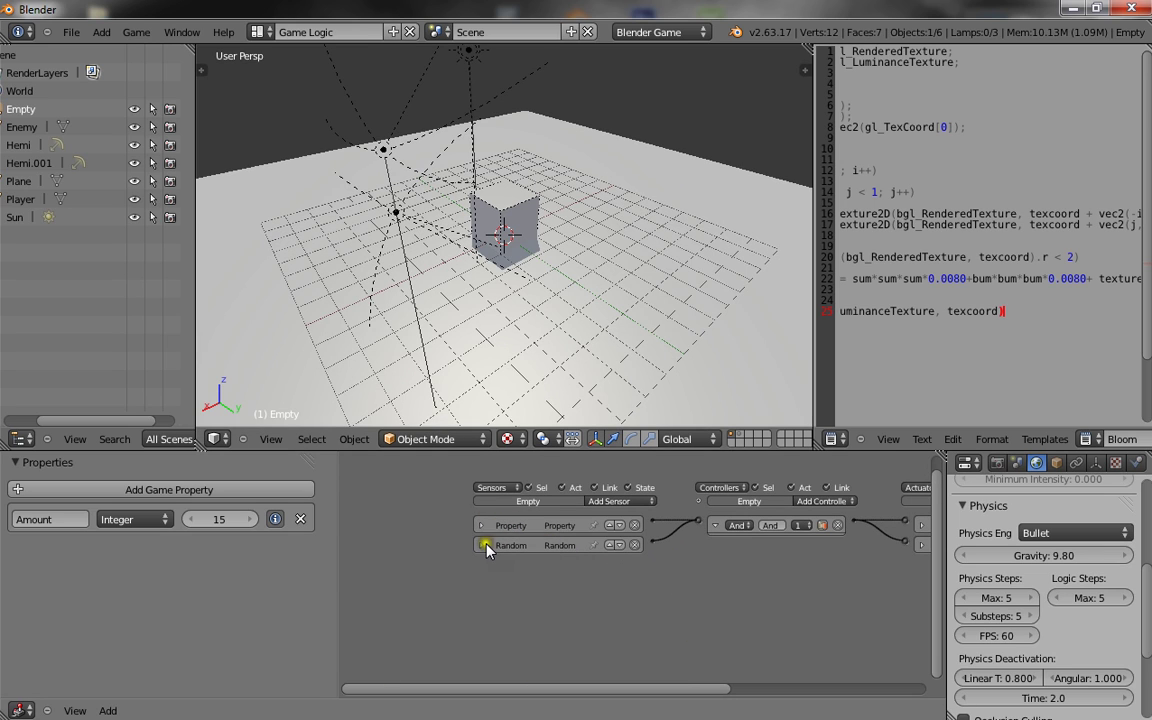
click(485, 546)
scroll(548, 581, up, 3)
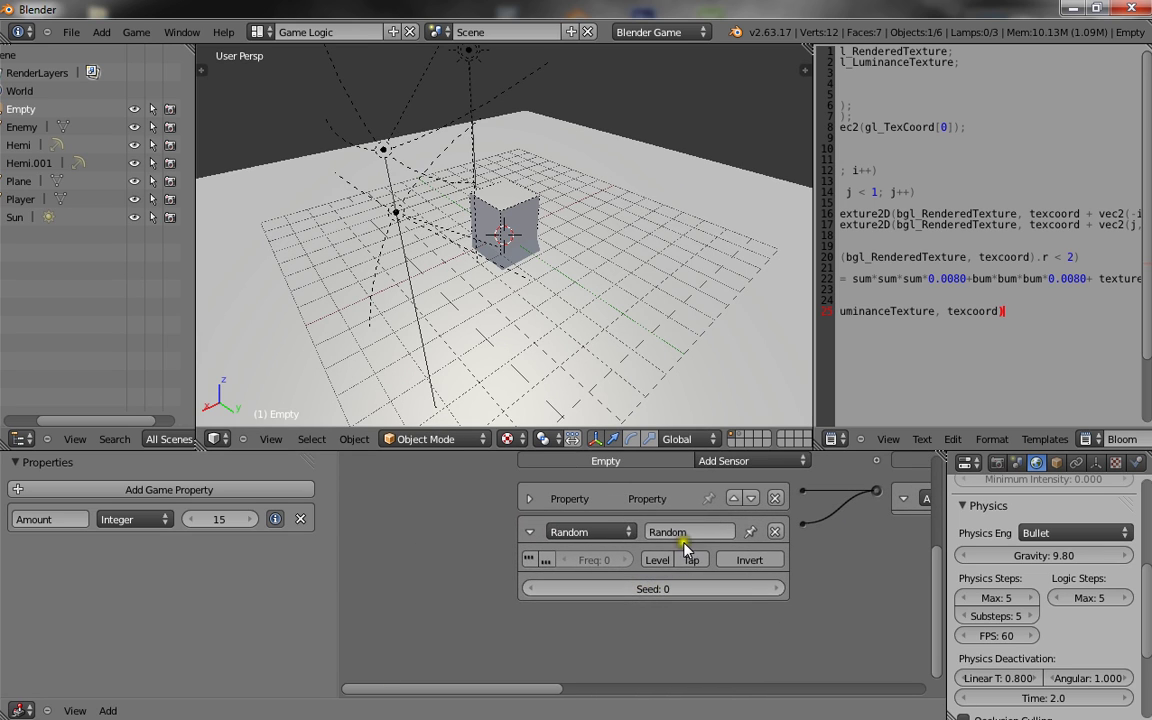
click(688, 560)
Step: Run the game twice to test the Enemy spawning and the Amount countdown
key(p)
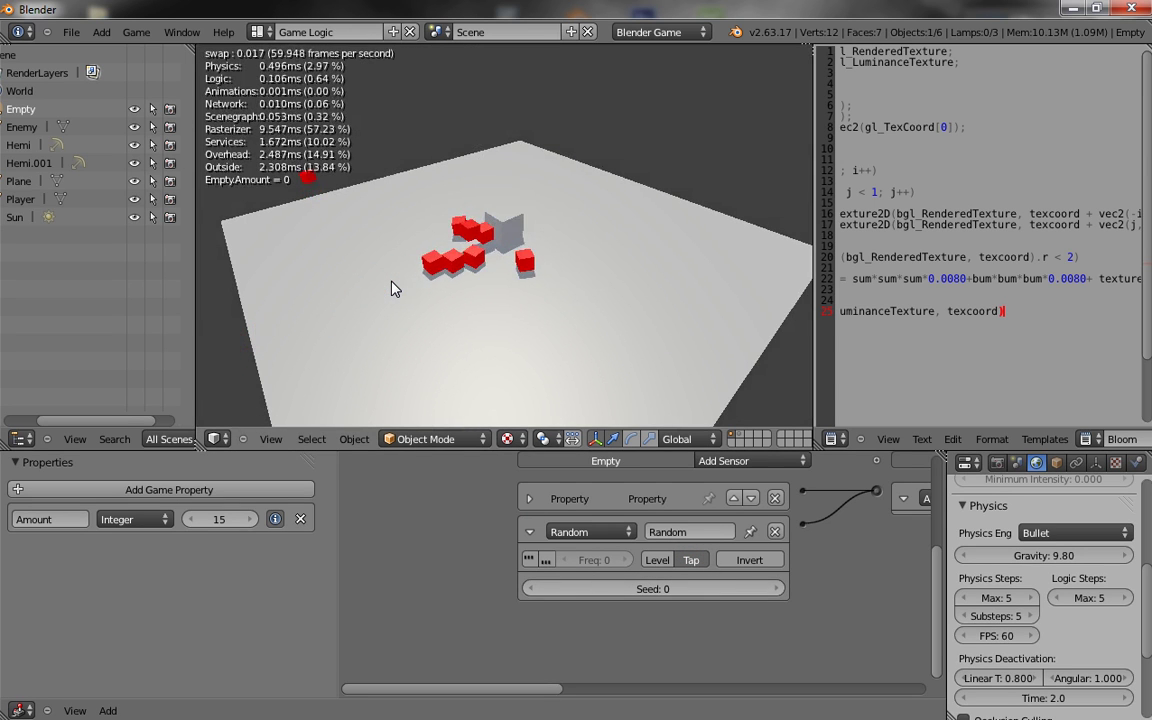
key(Escape)
key(p)
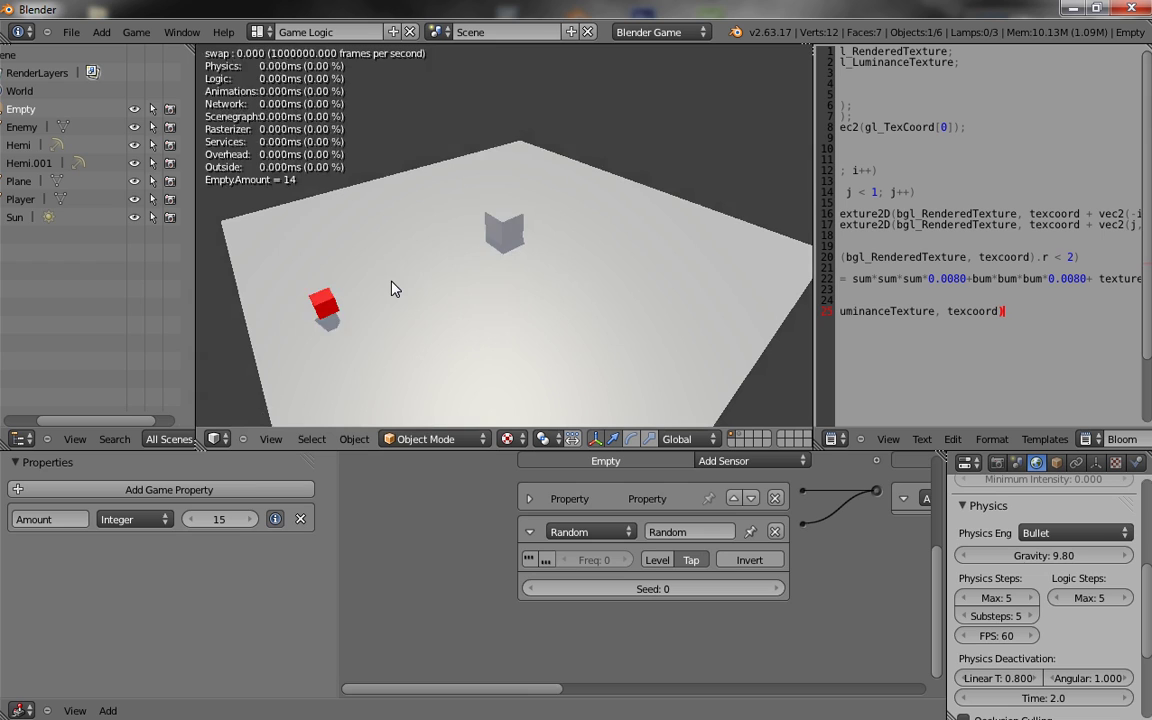
key(Escape)
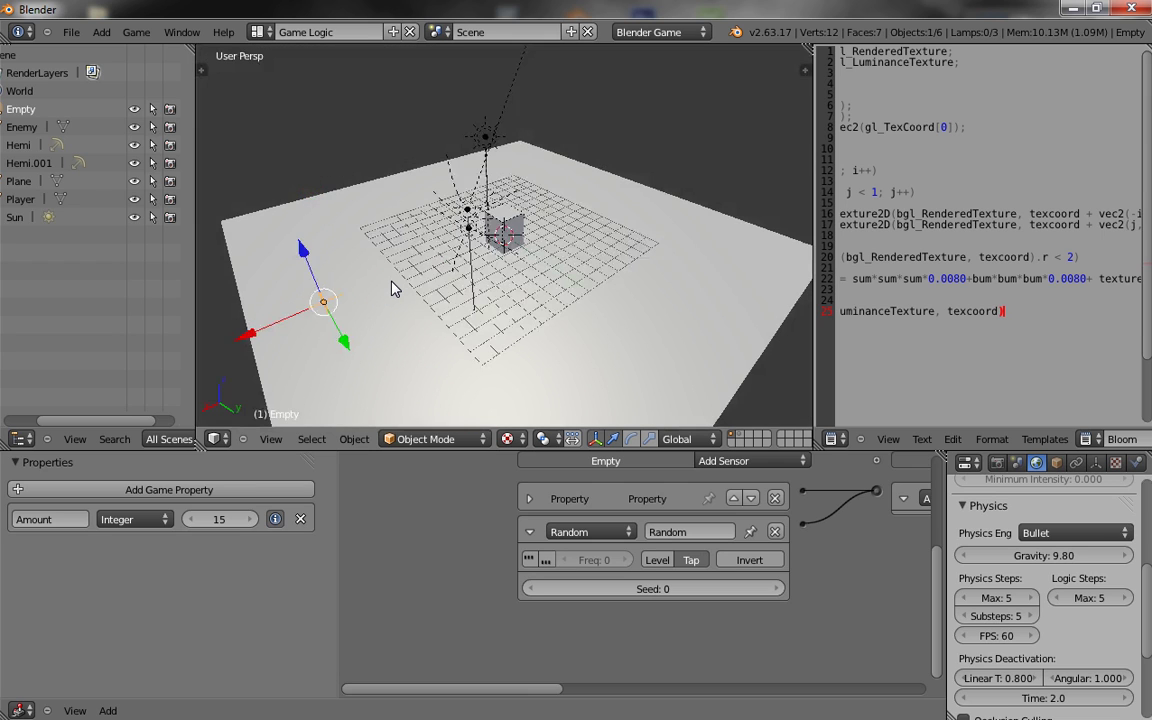
Step: Set the Random sensor's pulse frequency to 25 and run the game to test the Enemy spawning rate
click(548, 560)
click(599, 559)
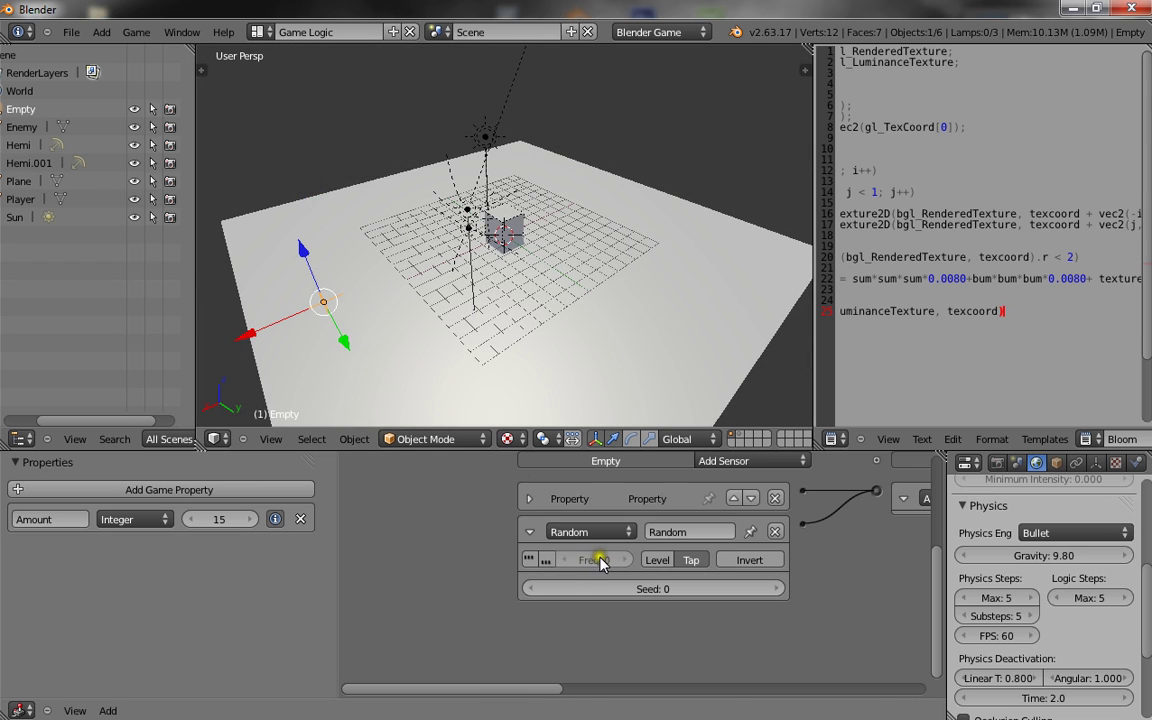
text(25)
key(Return)
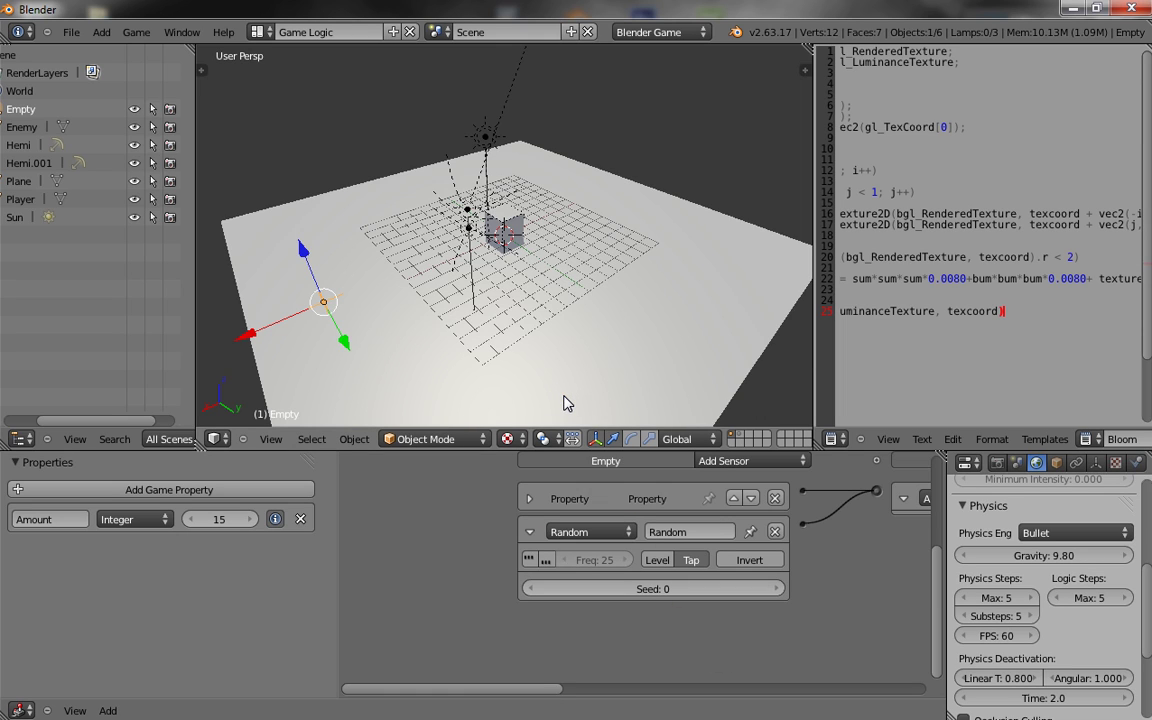
click(607, 556)
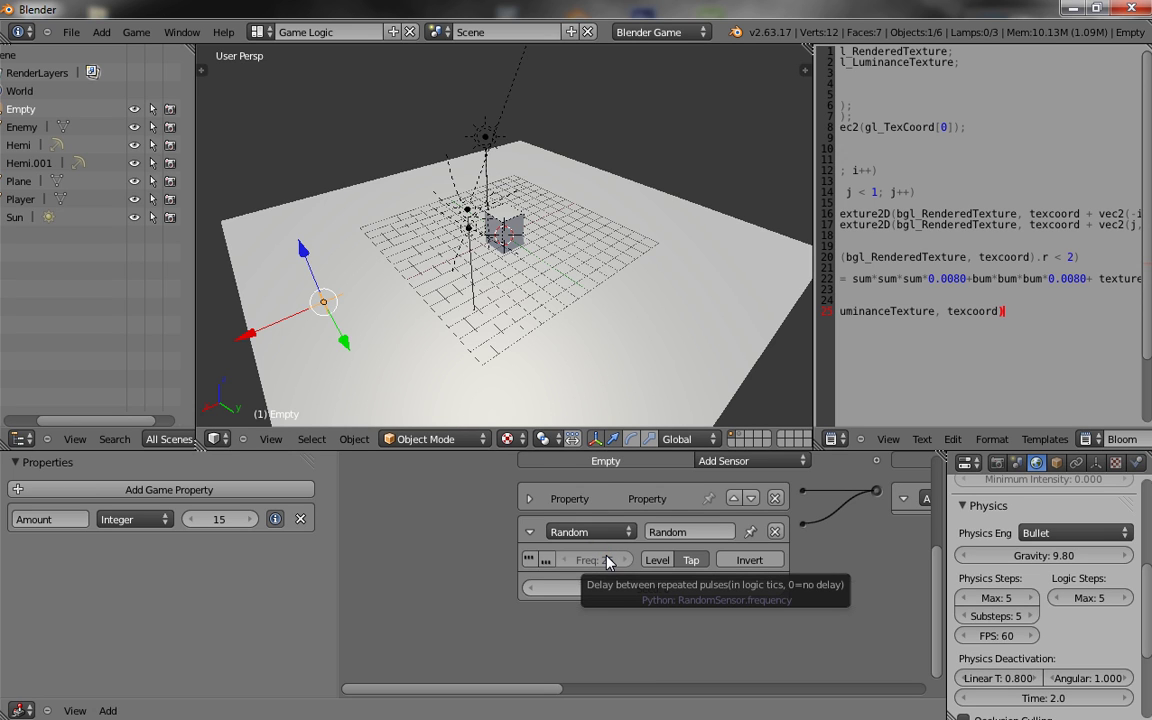
key(p)
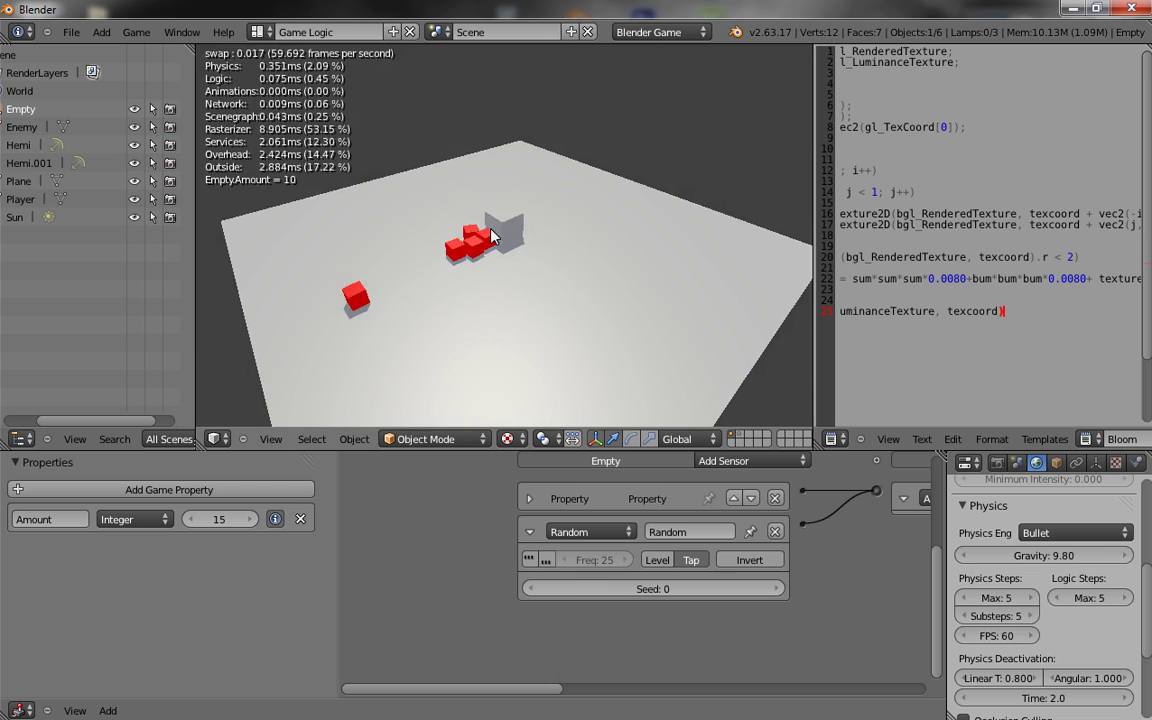
key(Escape)
Step: Set the Random sensor's pulse frequency to 2 and run the game to test the spawning
click(592, 563)
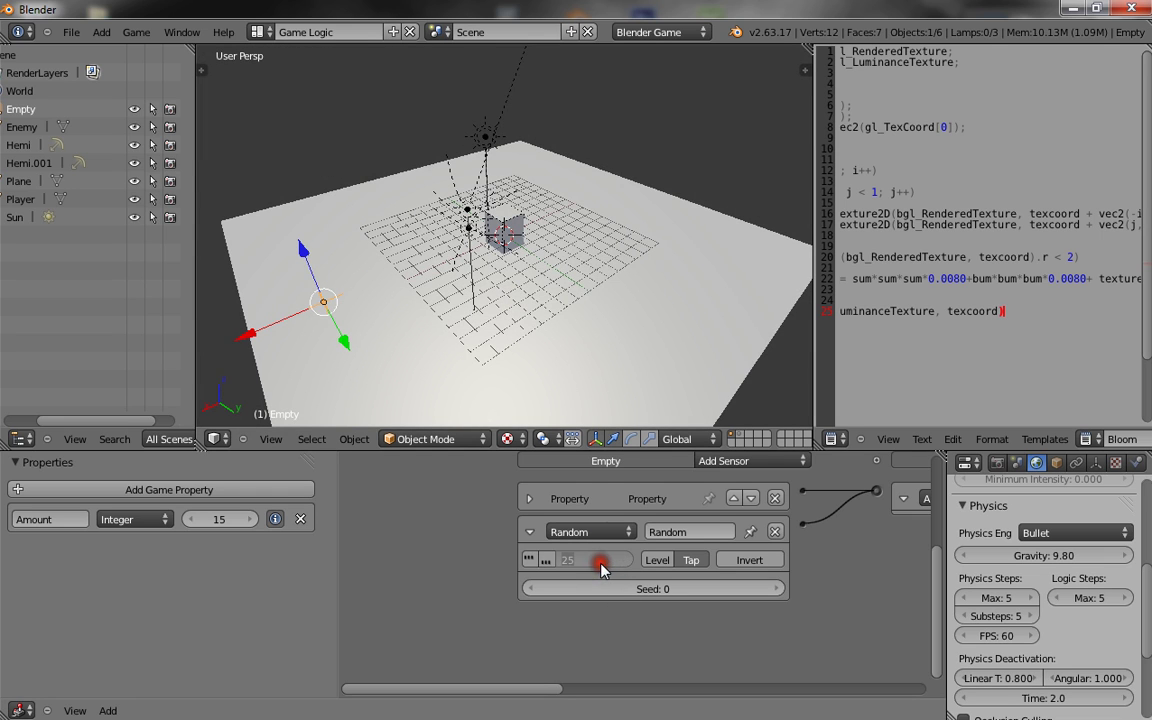
text(2)
key(Return)
key(p)
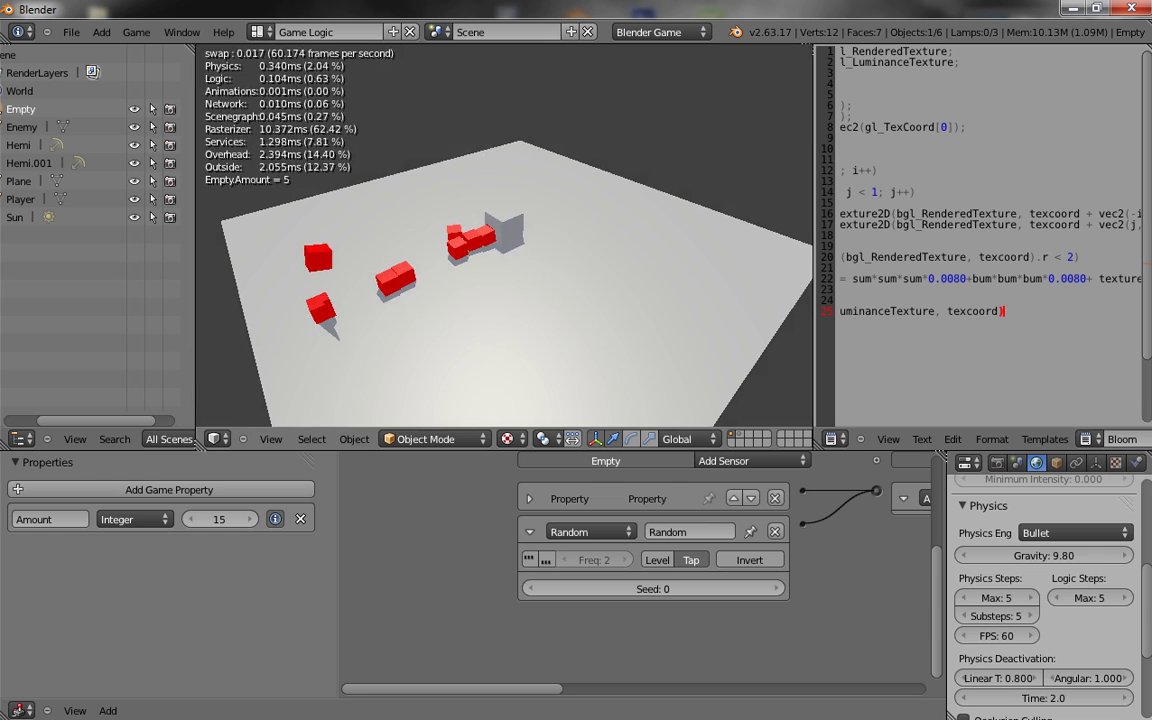
key(Escape)
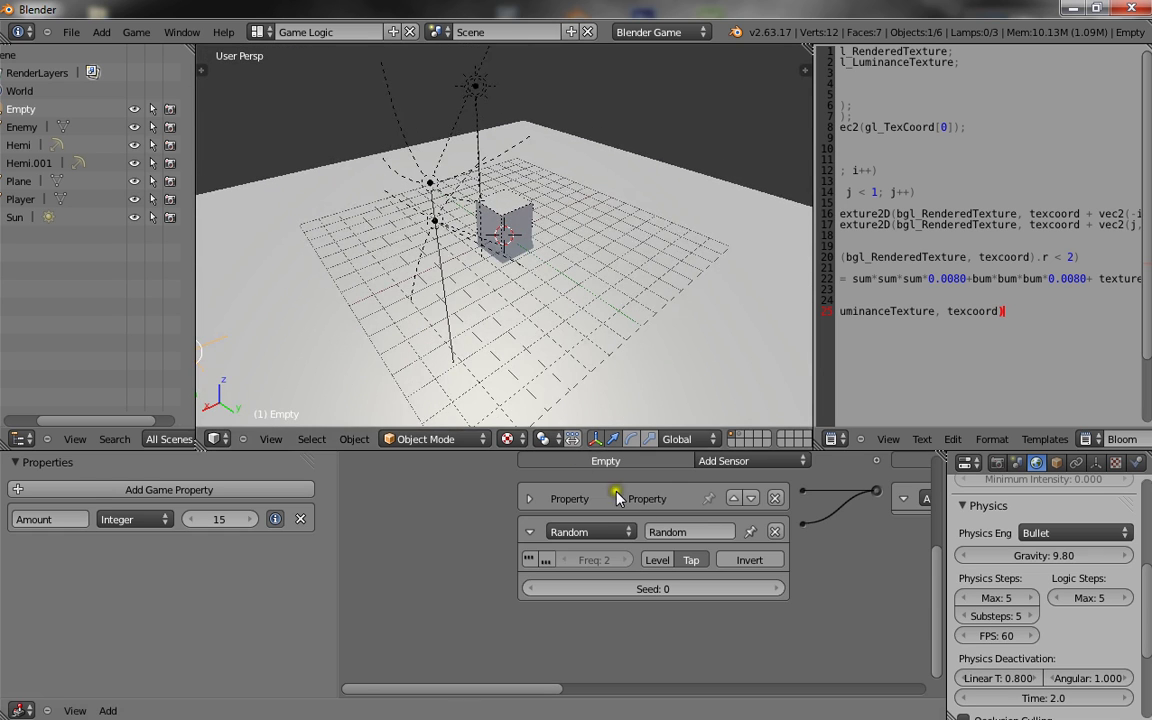
Step: Delete the Empty's Amount game property and its Property sensor, and run the game to test spawning without a limit
scroll(705, 545, down, 2)
scroll(790, 590, down, 2)
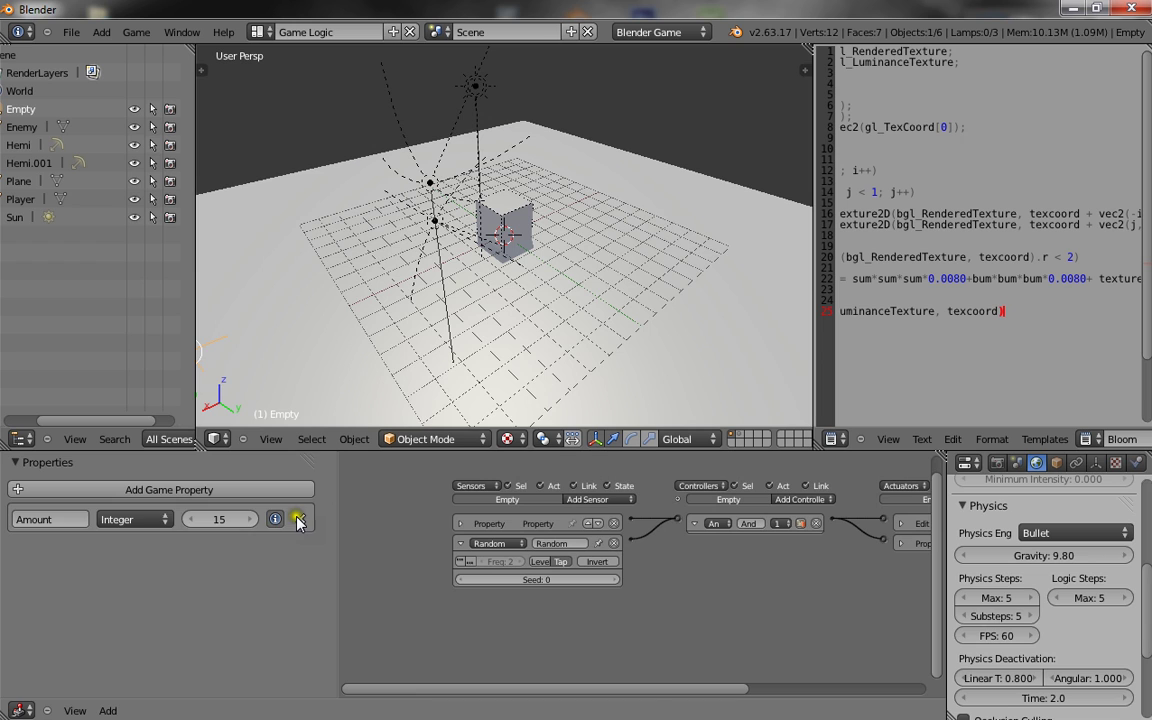
click(298, 519)
click(612, 524)
key(p)
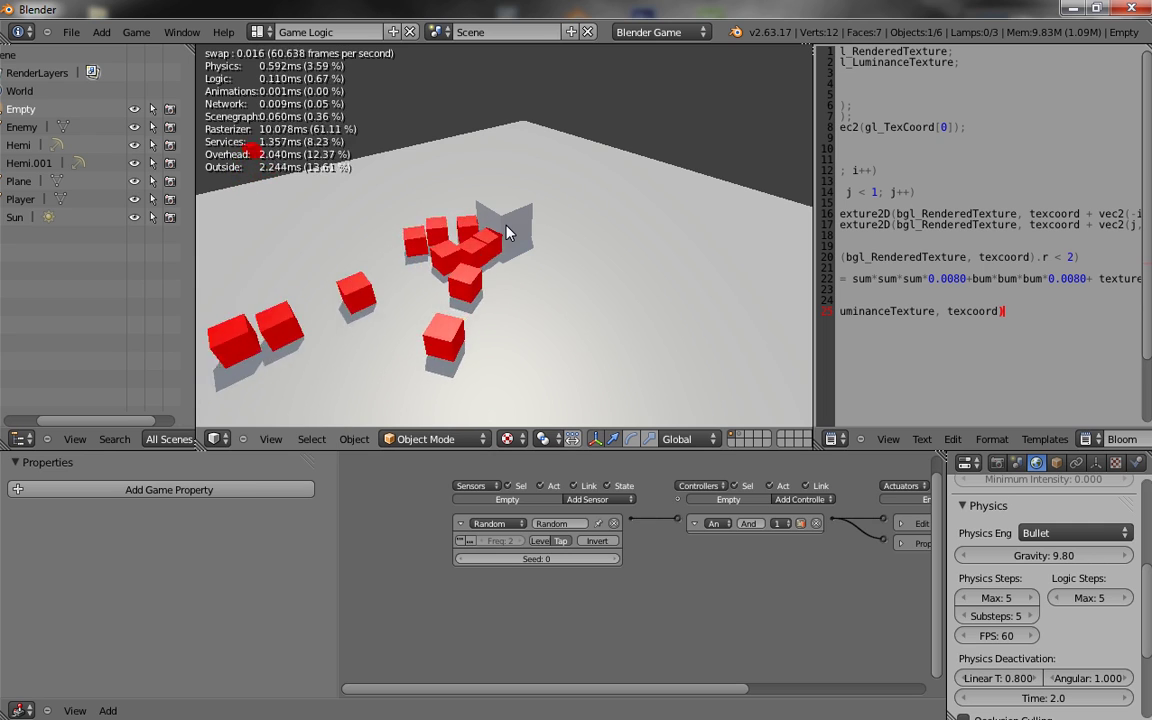
key(Escape)
click(786, 704)
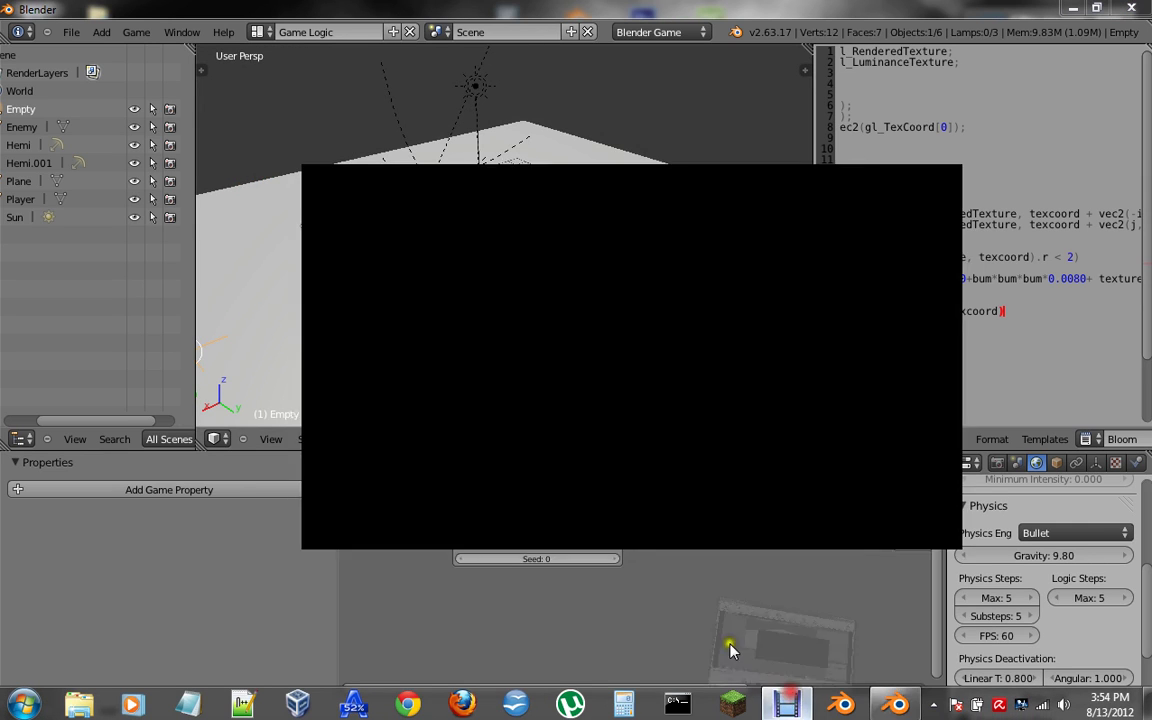